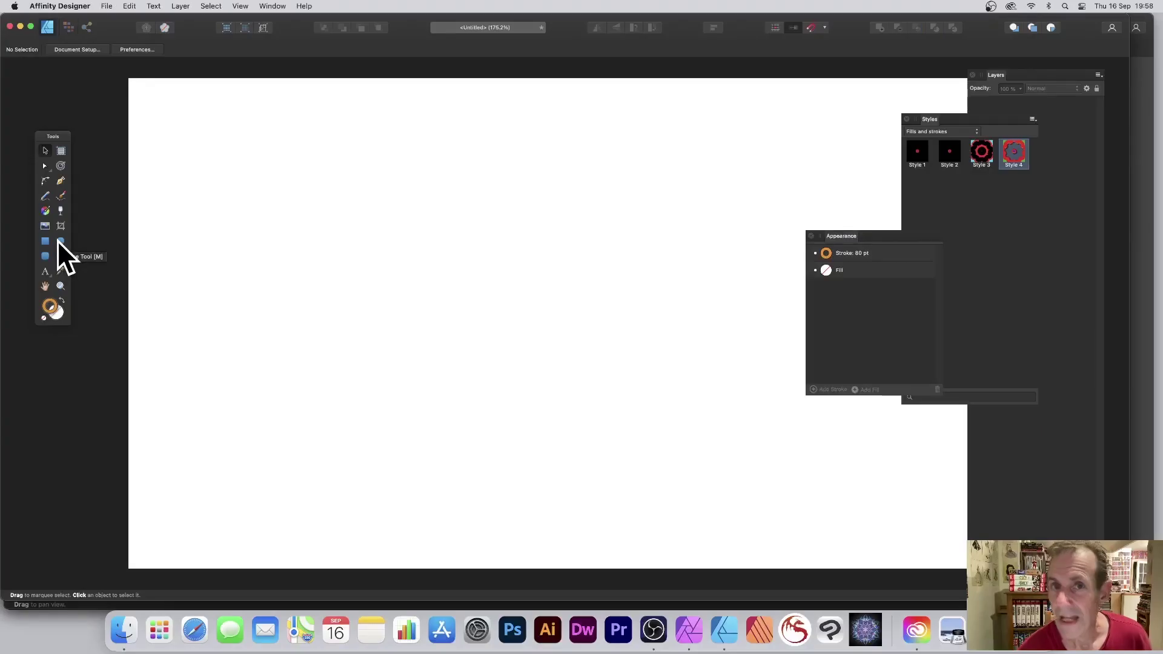
# Draw a large circle with the Ellipse Tool, giving it the 80 pt orange stroke.
pyautogui.click(59, 242)
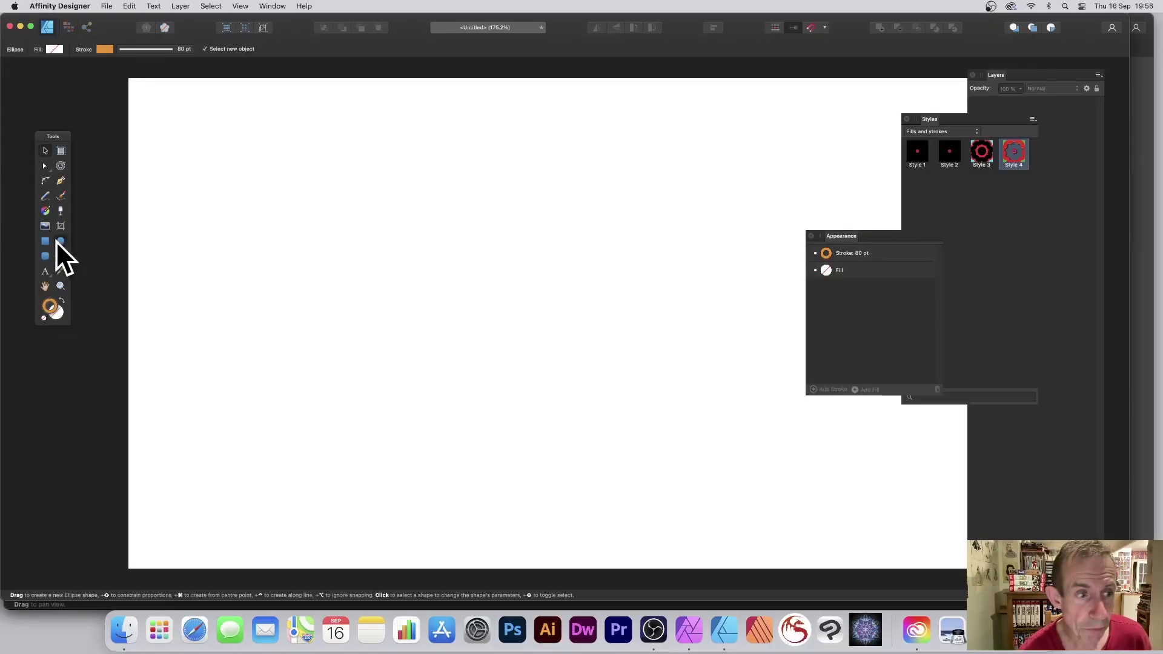
pyautogui.moveTo(312, 129); pyautogui.dragTo(662, 474)
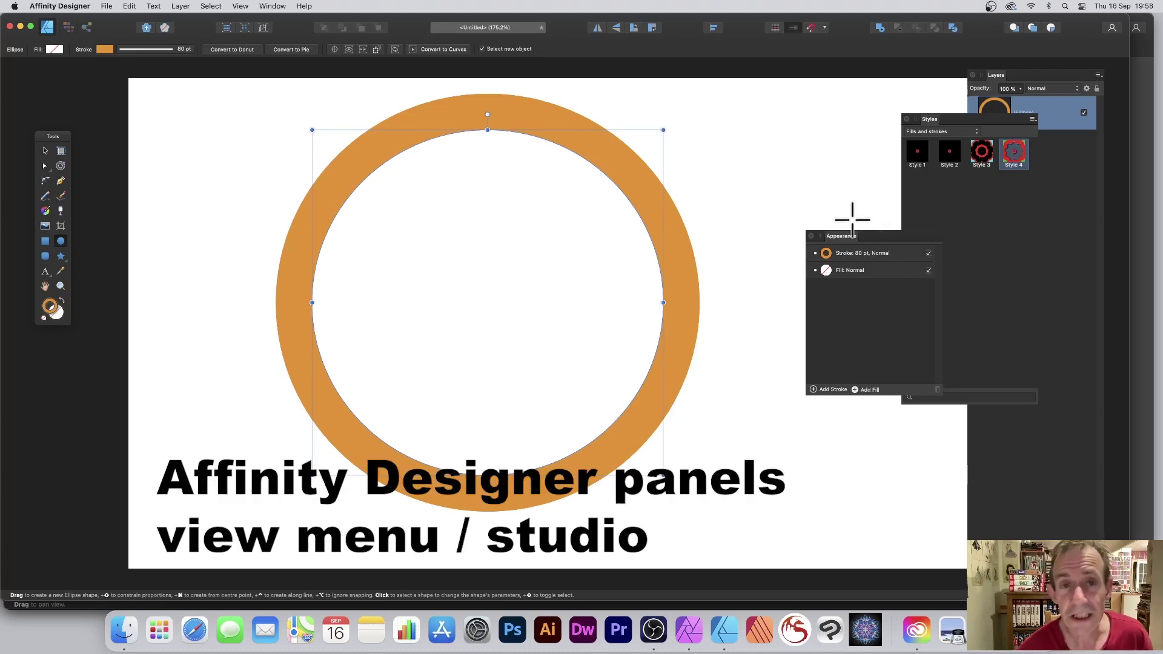
# Show the Appearance panel from View > Studio and float it beside the circle.
pyautogui.click(240, 6)
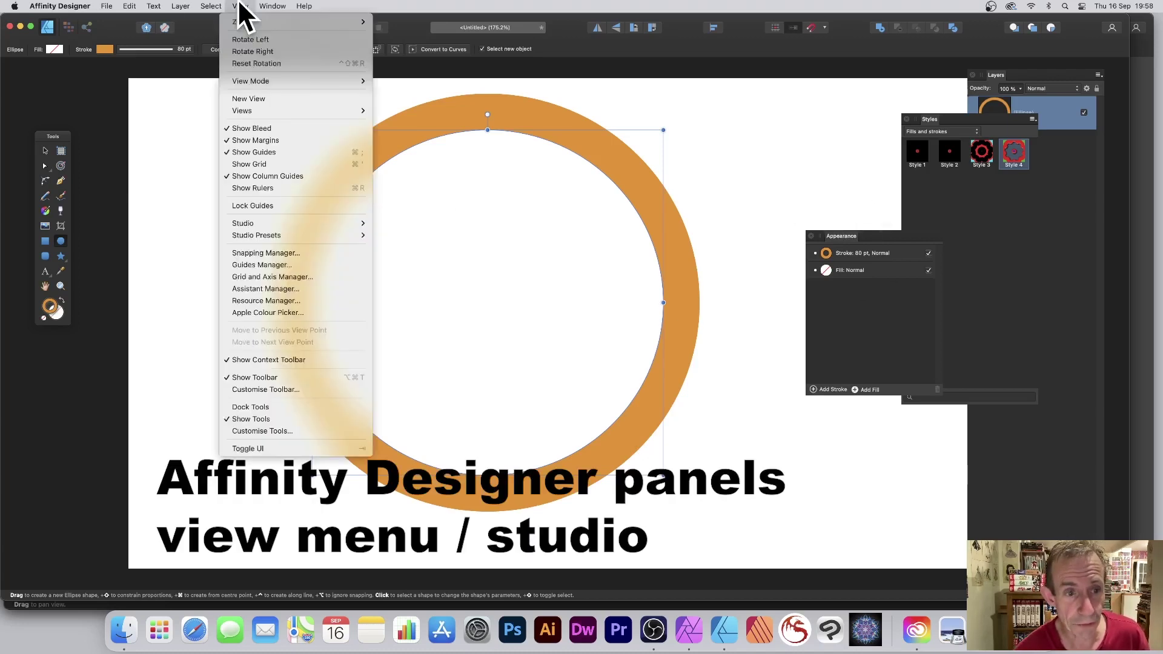
pyautogui.moveTo(257, 223)
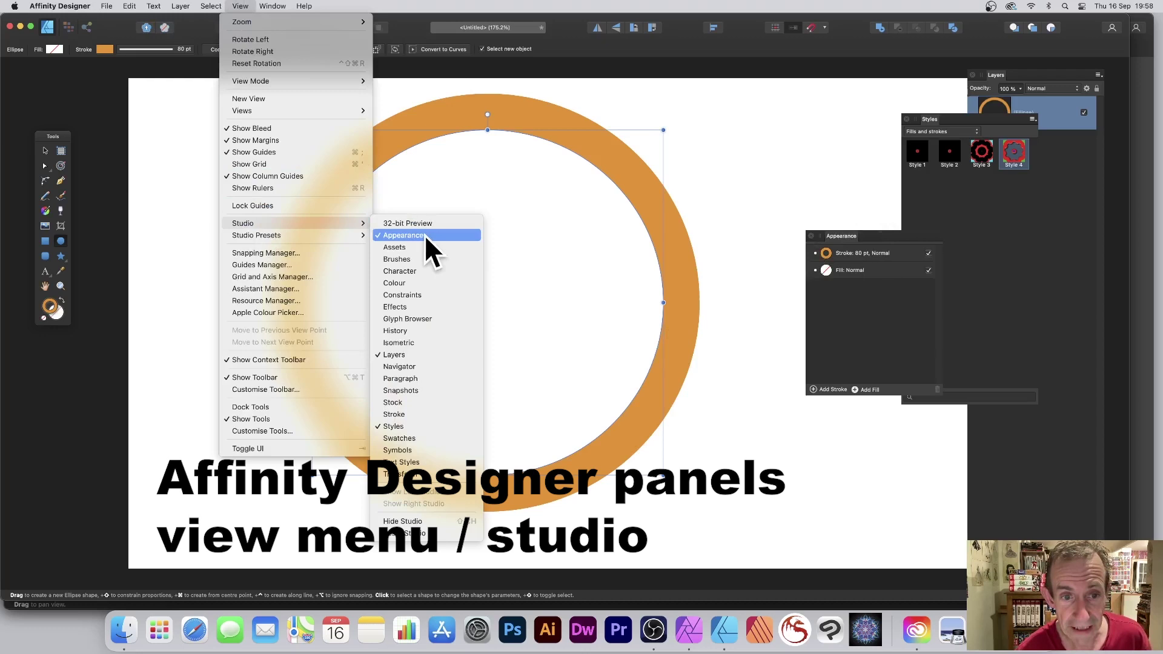
pyautogui.click(788, 199)
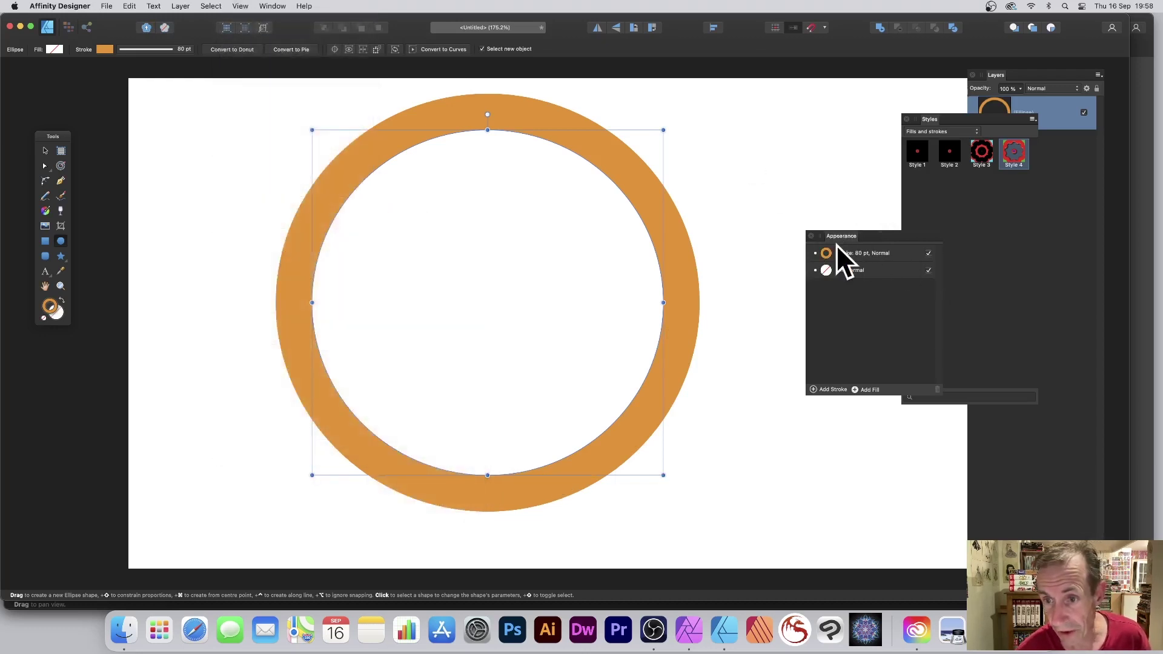
pyautogui.moveTo(831, 237); pyautogui.dragTo(711, 174)
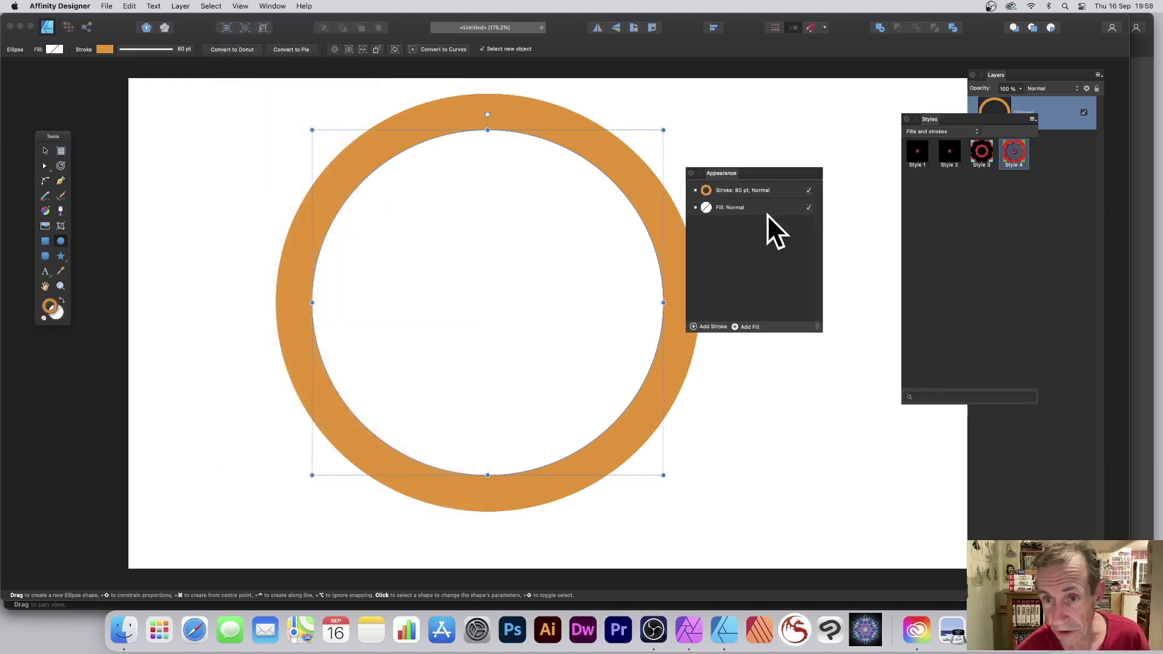
# Change the circle's orange stroke width from 80 pt to 10 pt.
pyautogui.click(740, 191)
pyautogui.click(740, 192)
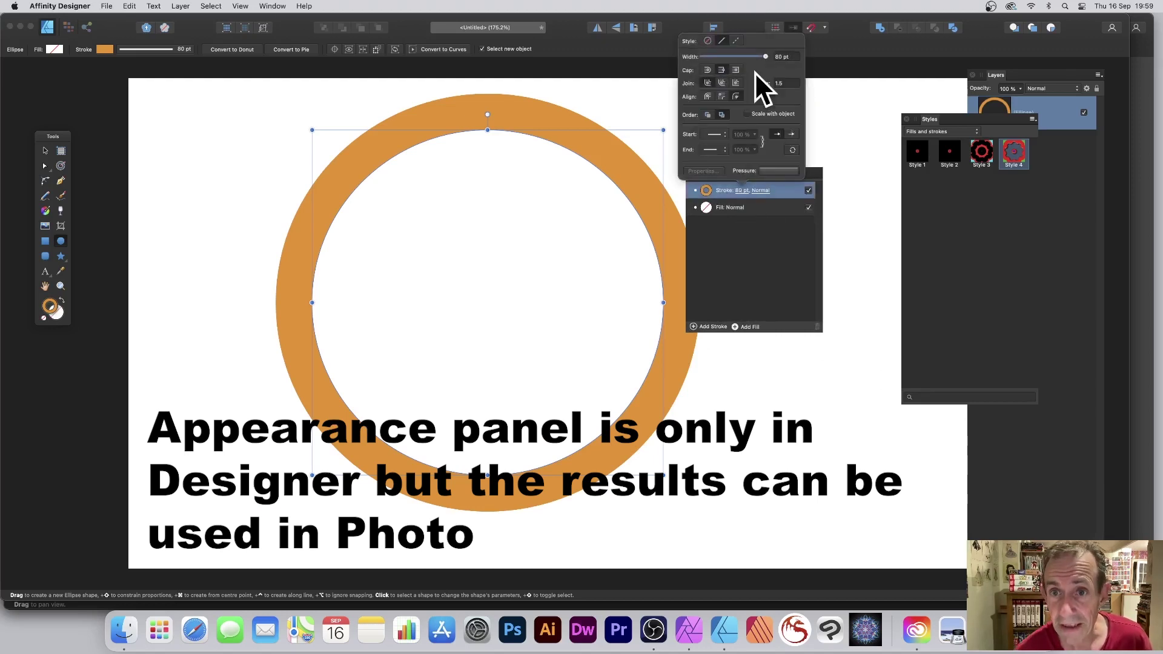
pyautogui.moveTo(765, 57)
pyautogui.mouseDown()
pyautogui.moveTo(715, 56)
pyautogui.moveTo(726, 57)
pyautogui.mouseUp()
pyautogui.click(787, 56)
pyautogui.write('10')
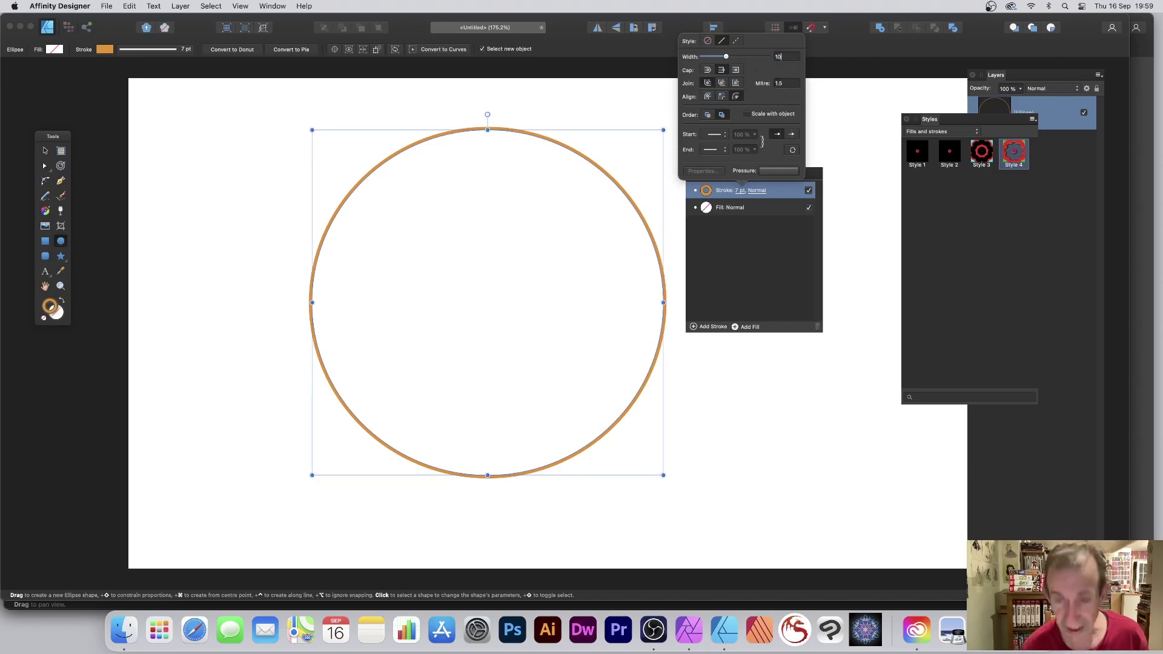
pyautogui.press('Tab')
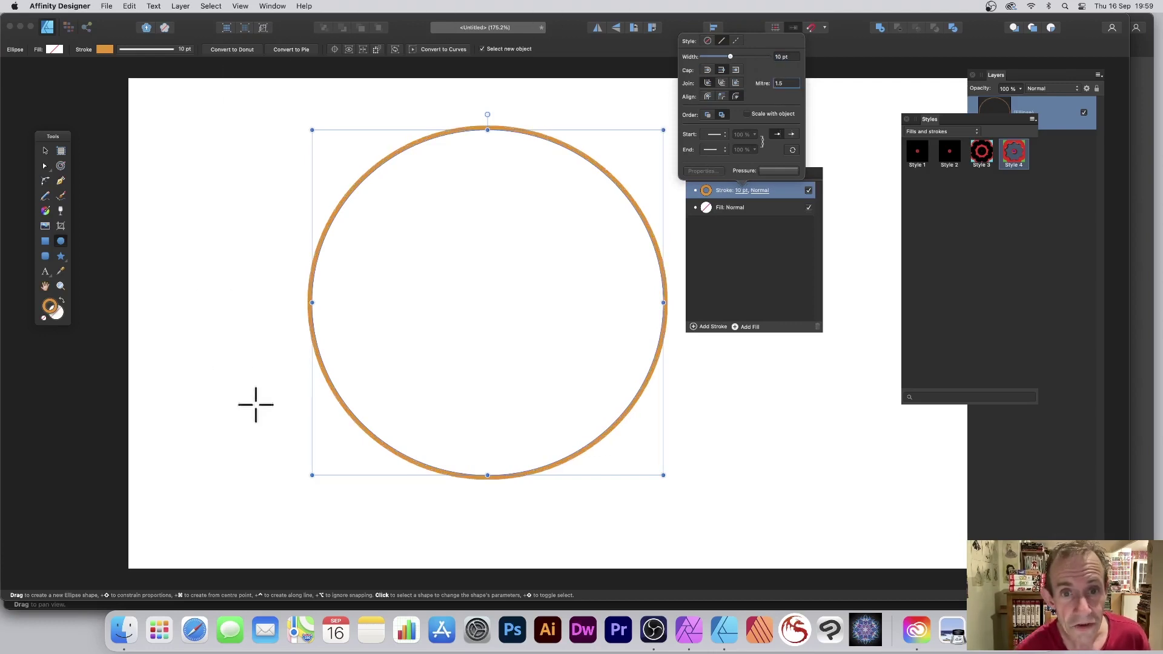
pyautogui.click(767, 242)
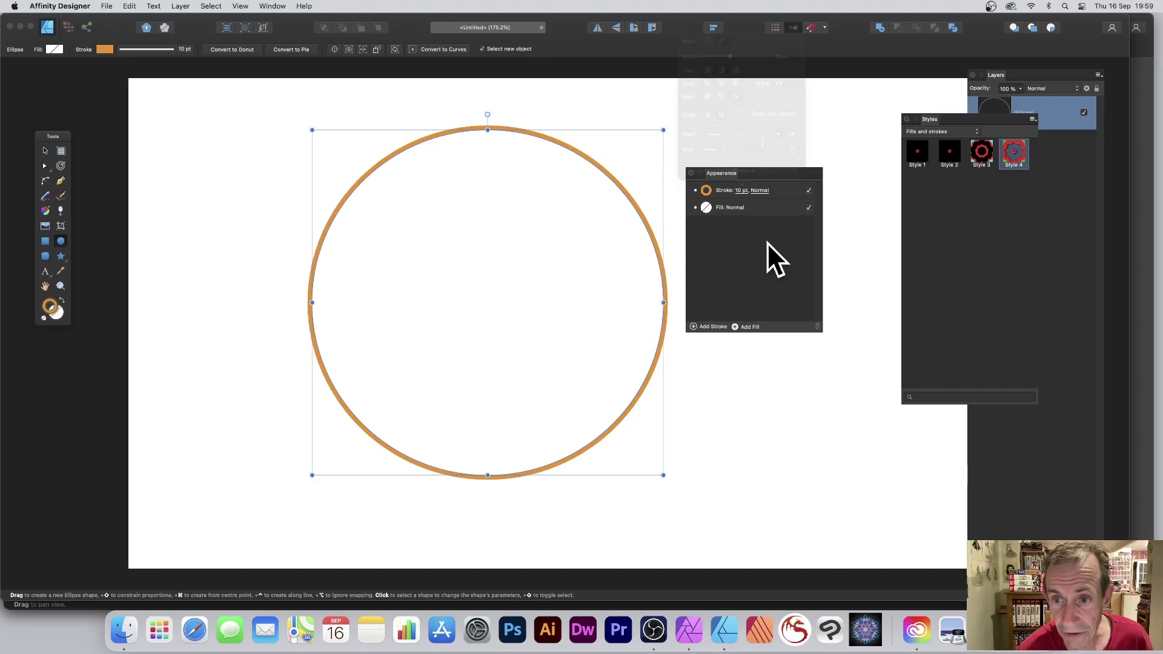
# Duplicate the 10 pt stroke and set the top copy's width to 20 pt.
pyautogui.rightClick(725, 191)
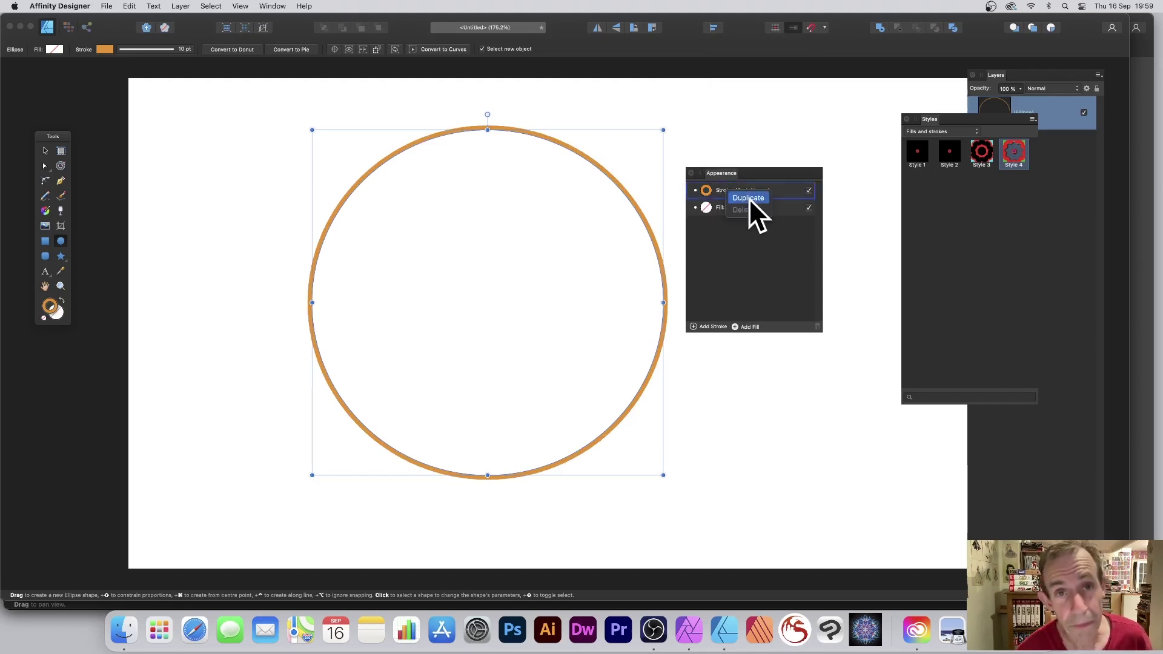
pyautogui.click(748, 198)
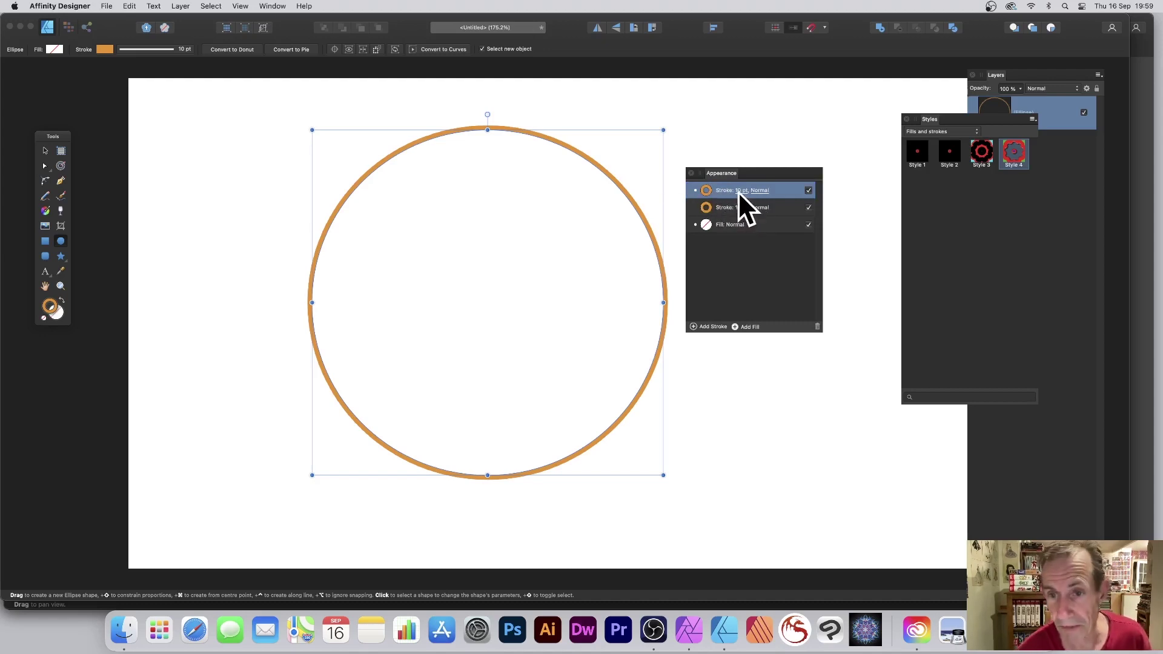
pyautogui.click(740, 190)
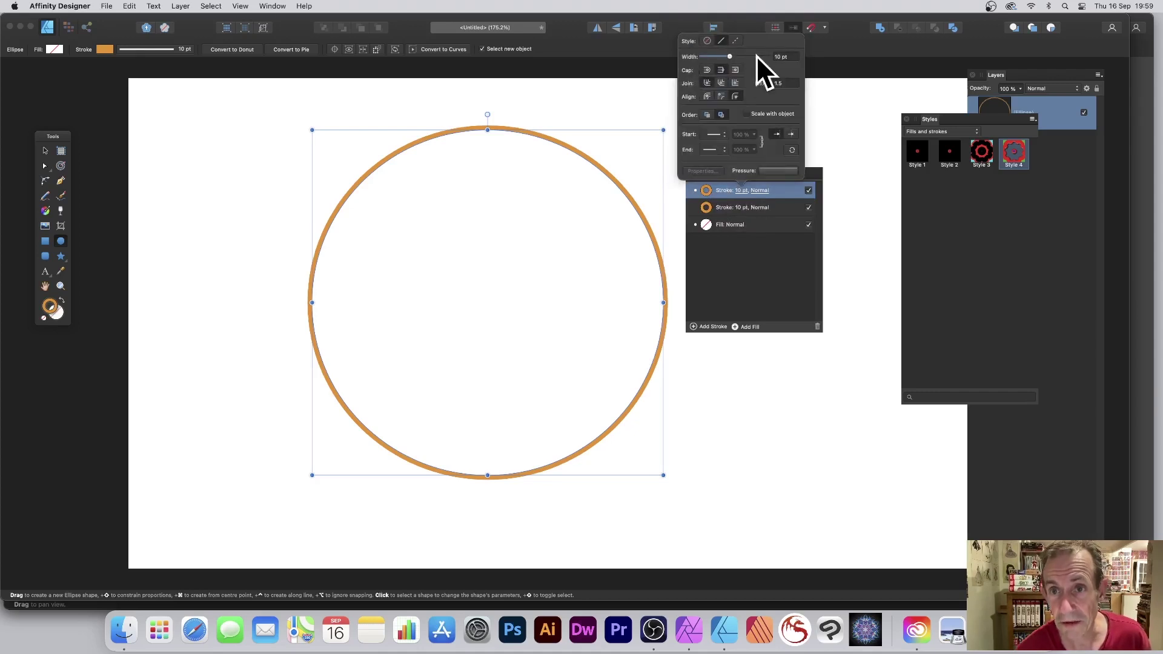
pyautogui.write('20')
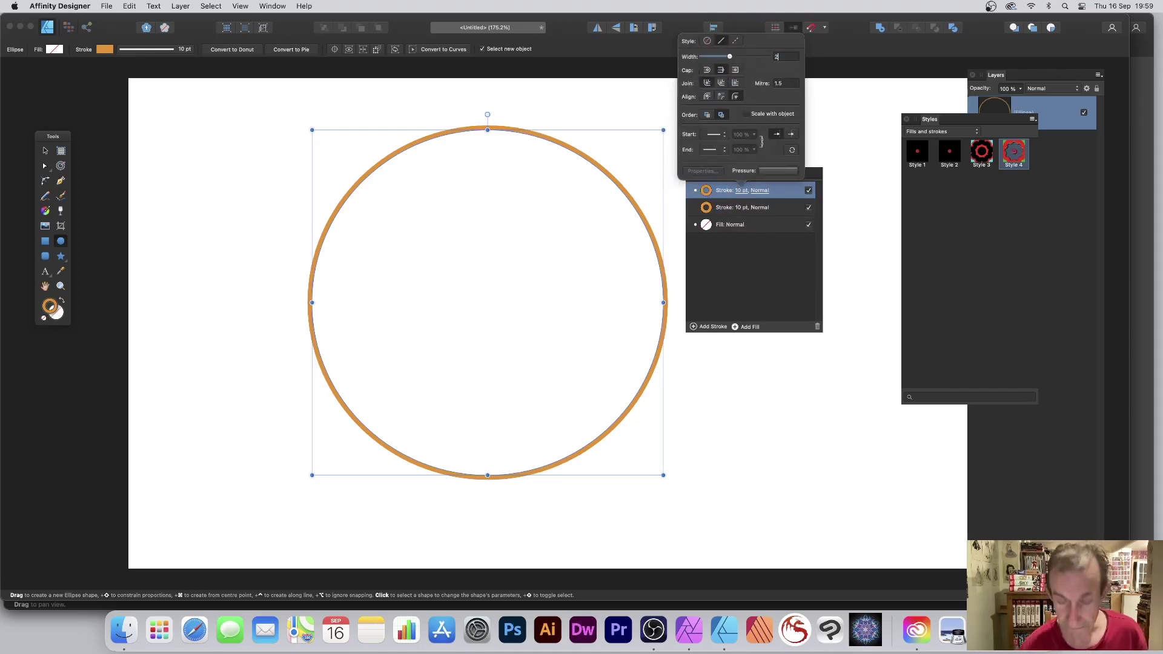
pyautogui.press('Tab')
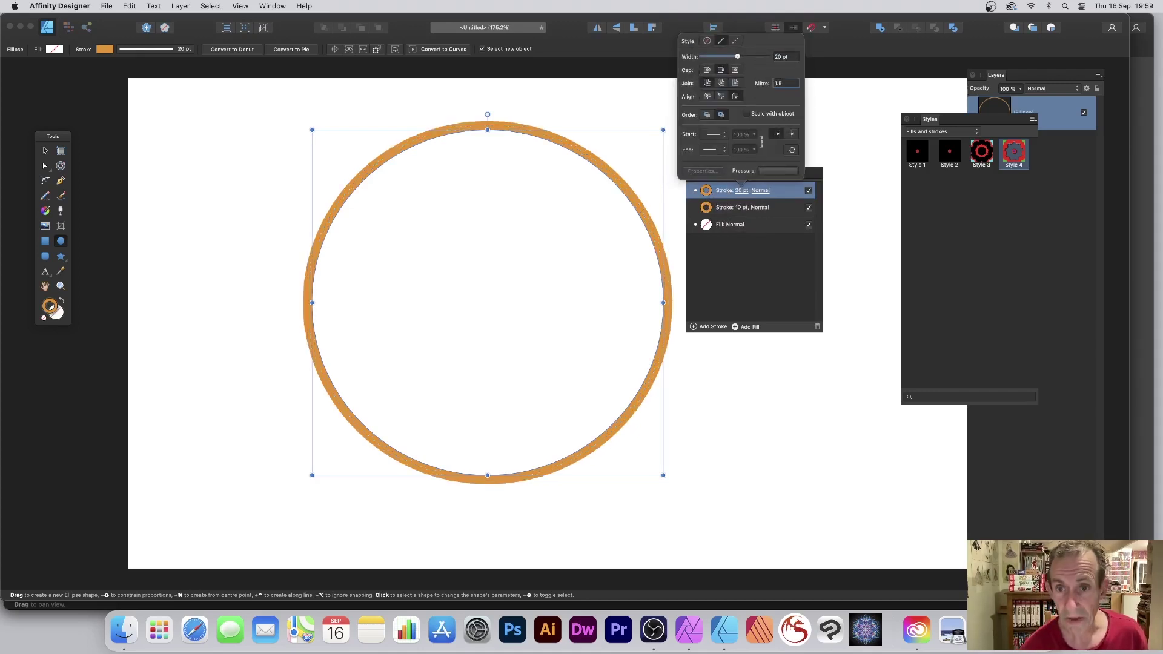
pyautogui.click(711, 256)
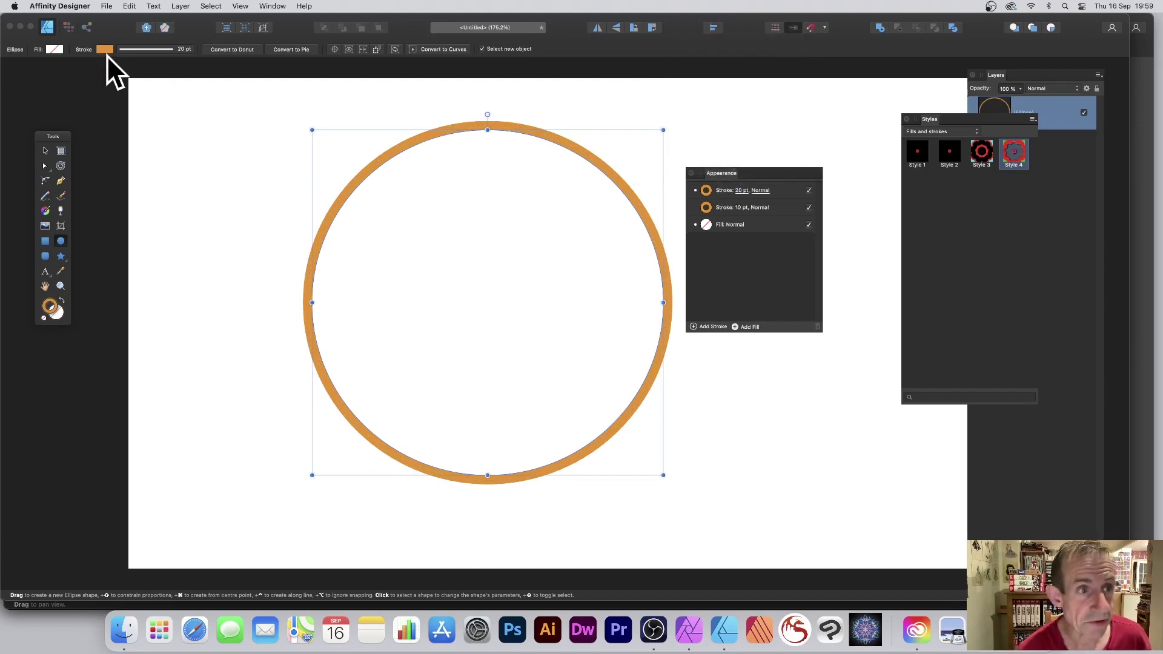
# Recolour the top 20 pt stroke a saturated red on the colour wheel.
pyautogui.click(708, 191)
pyautogui.click(708, 192)
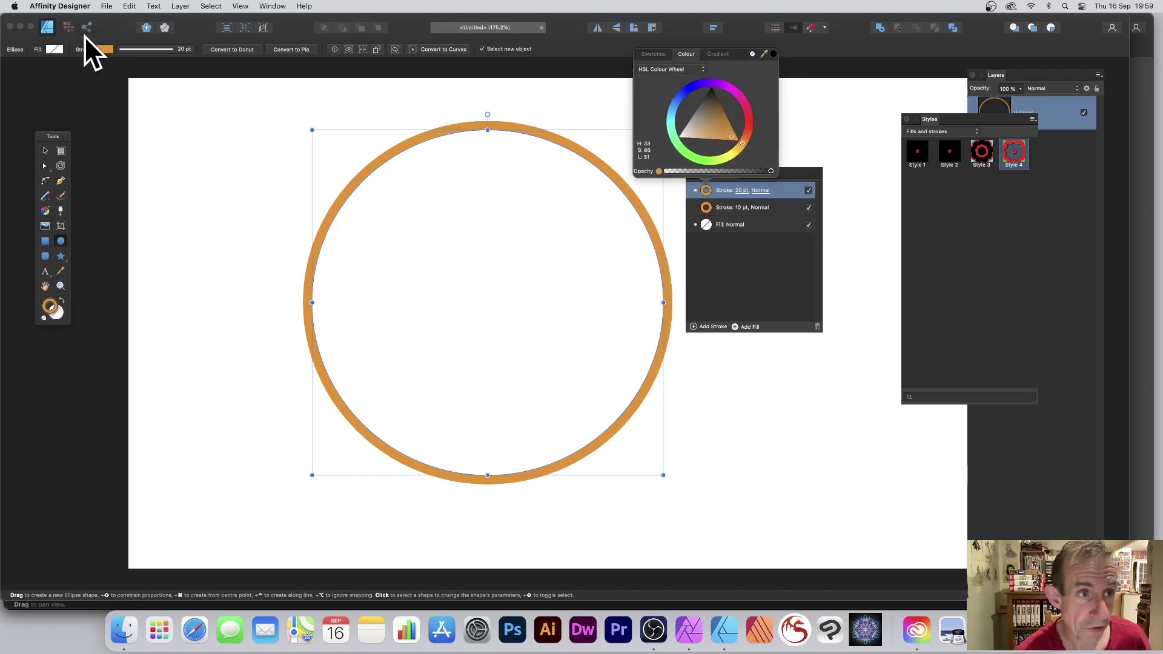
pyautogui.click(748, 113)
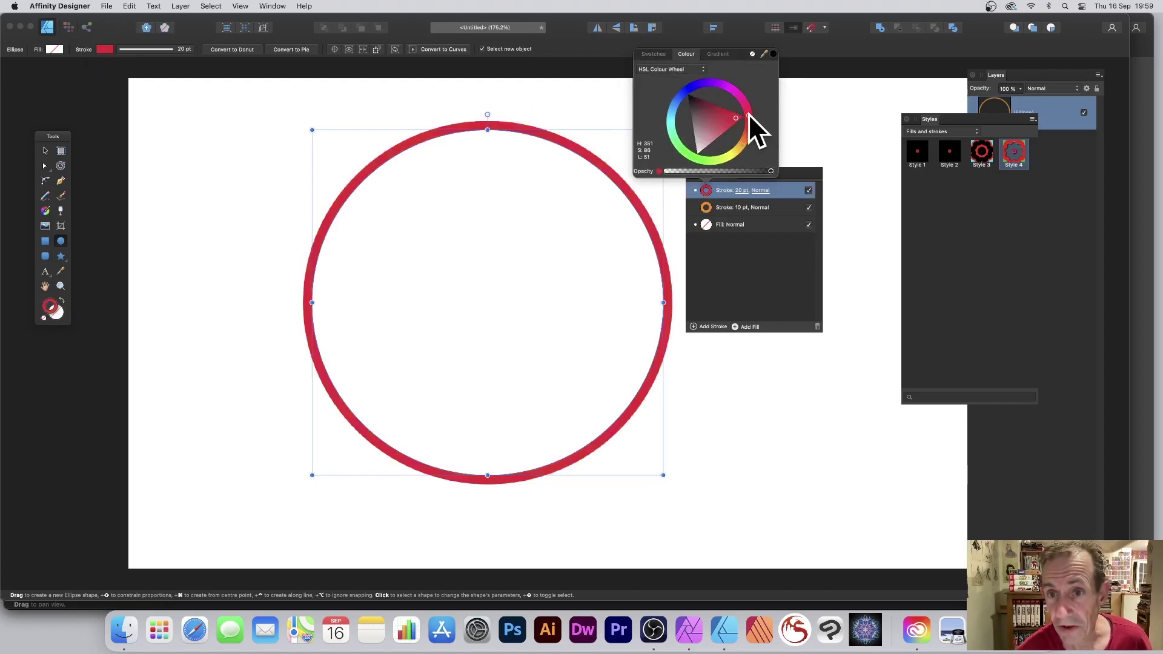
pyautogui.moveTo(745, 115); pyautogui.dragTo(740, 115)
pyautogui.click(745, 325)
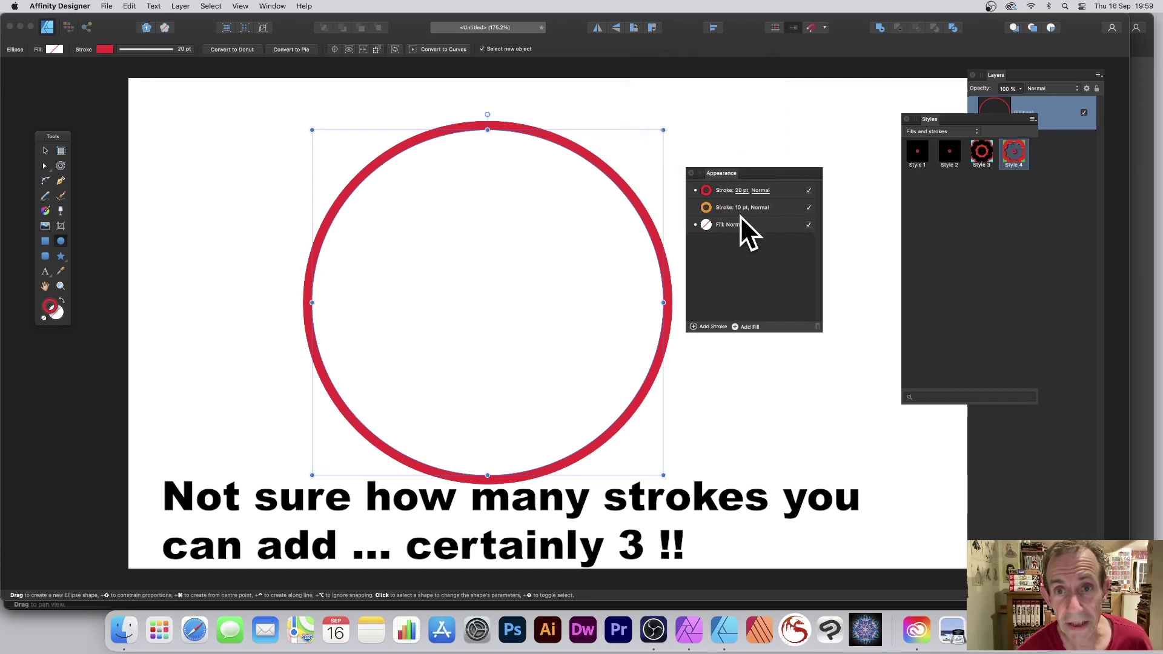
# Move the 20 pt red stroke below the 10 pt orange stroke in the Appearance list.
pyautogui.moveTo(784, 191); pyautogui.dragTo(780, 215)
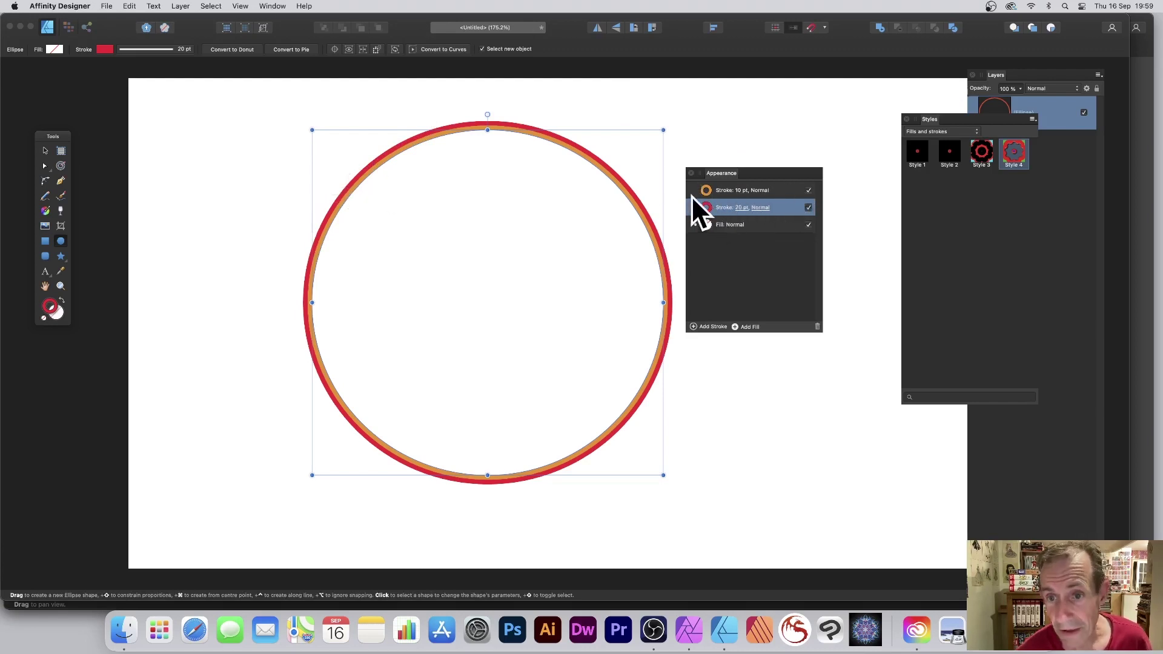
# Duplicate the red stroke and widen the new third stroke to 30 pt.
pyautogui.rightClick(785, 205)
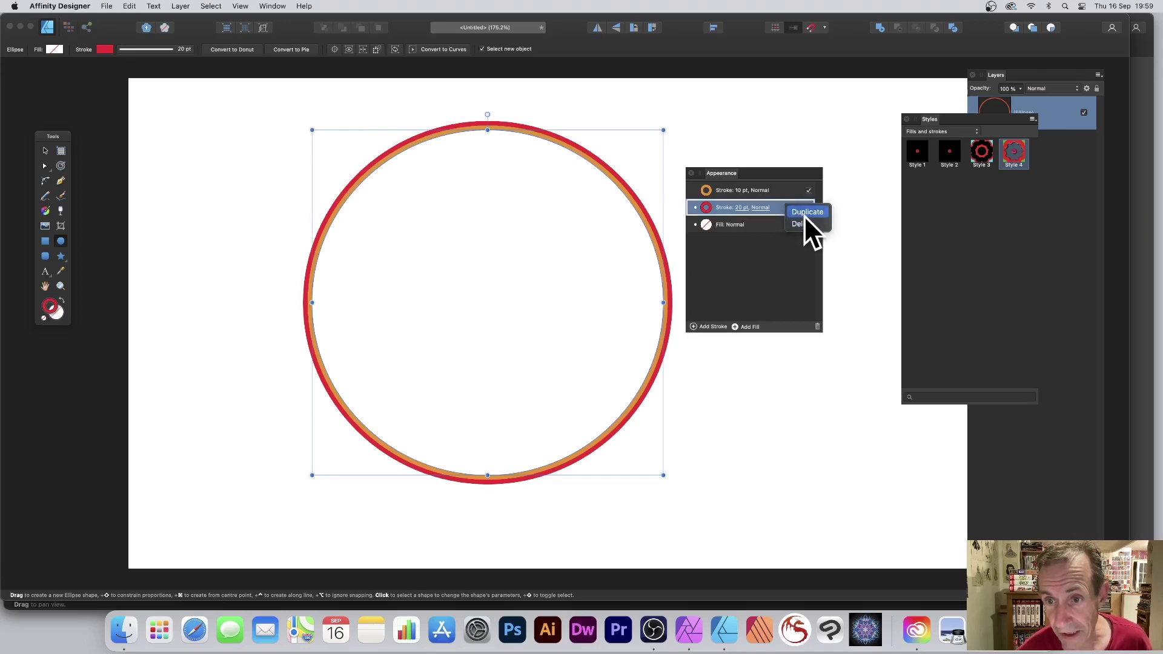
pyautogui.click(807, 212)
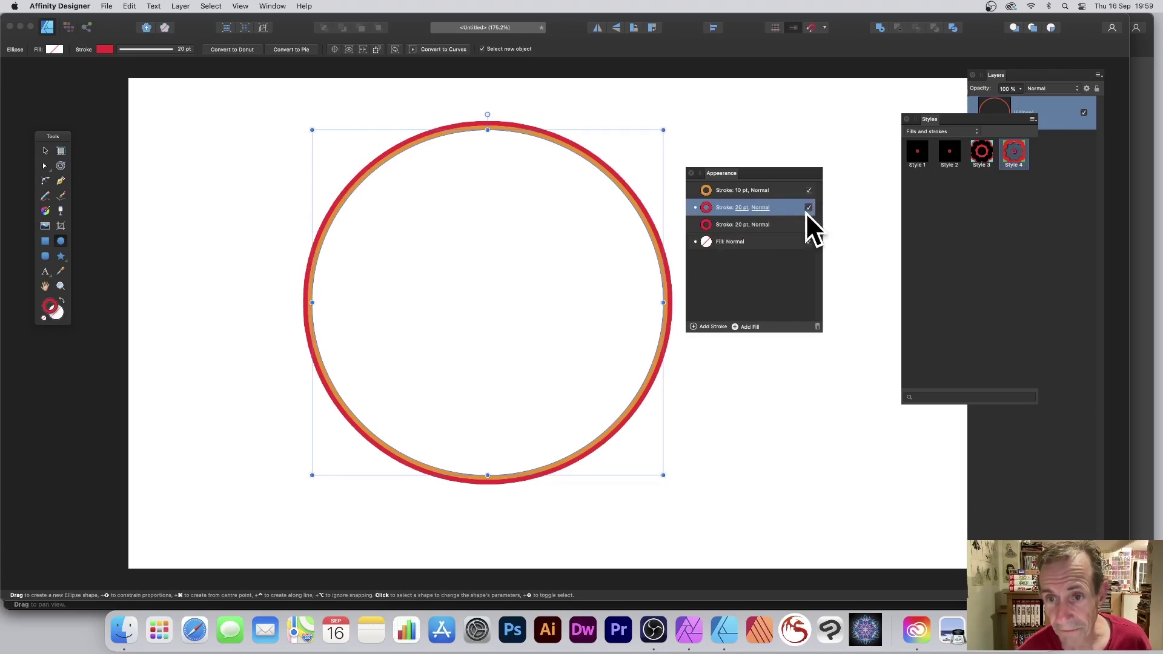
pyautogui.click(739, 226)
pyautogui.click(739, 225)
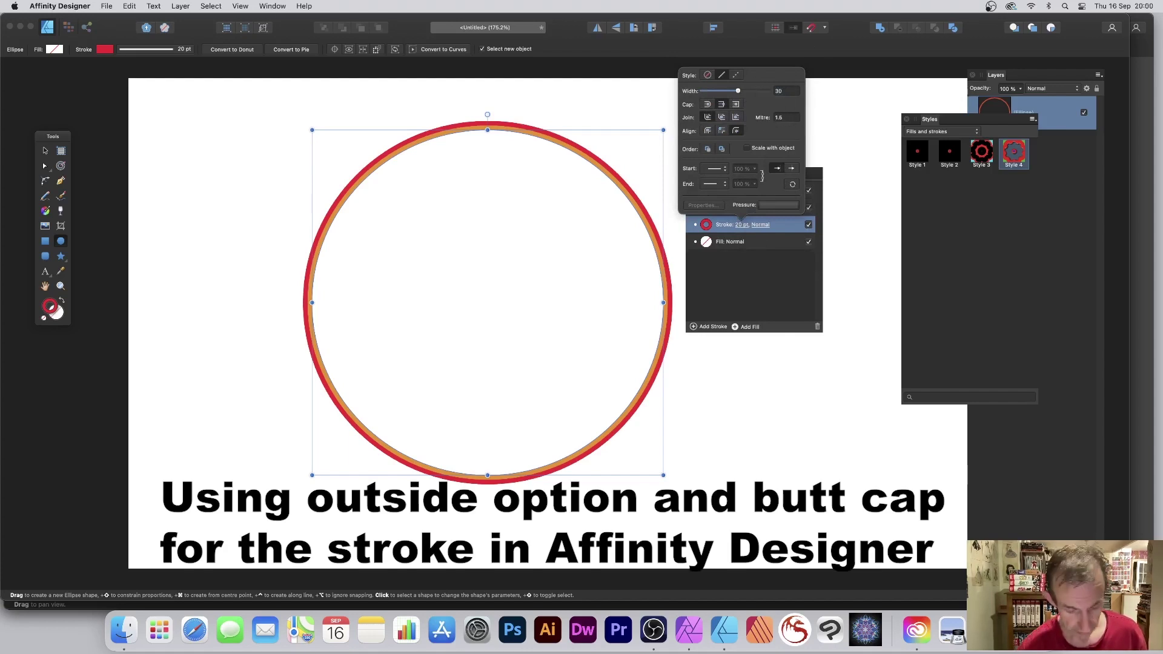
pyautogui.write('30')
pyautogui.press('Tab')
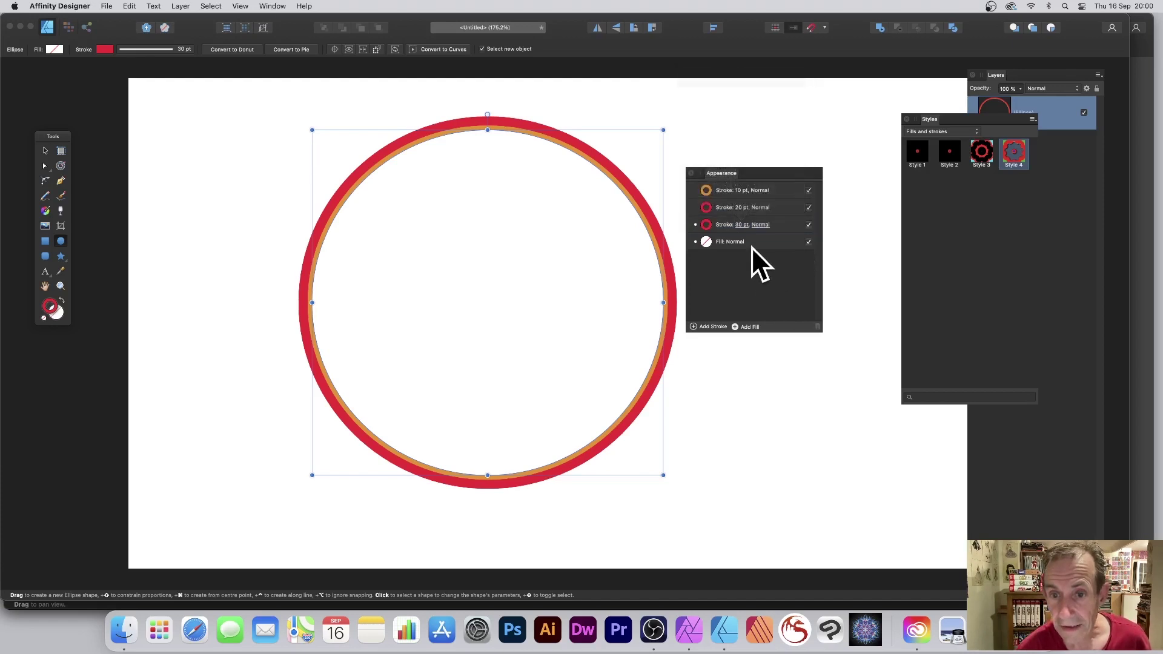
# Colour the 30 pt third stroke blue.
pyautogui.click(709, 224)
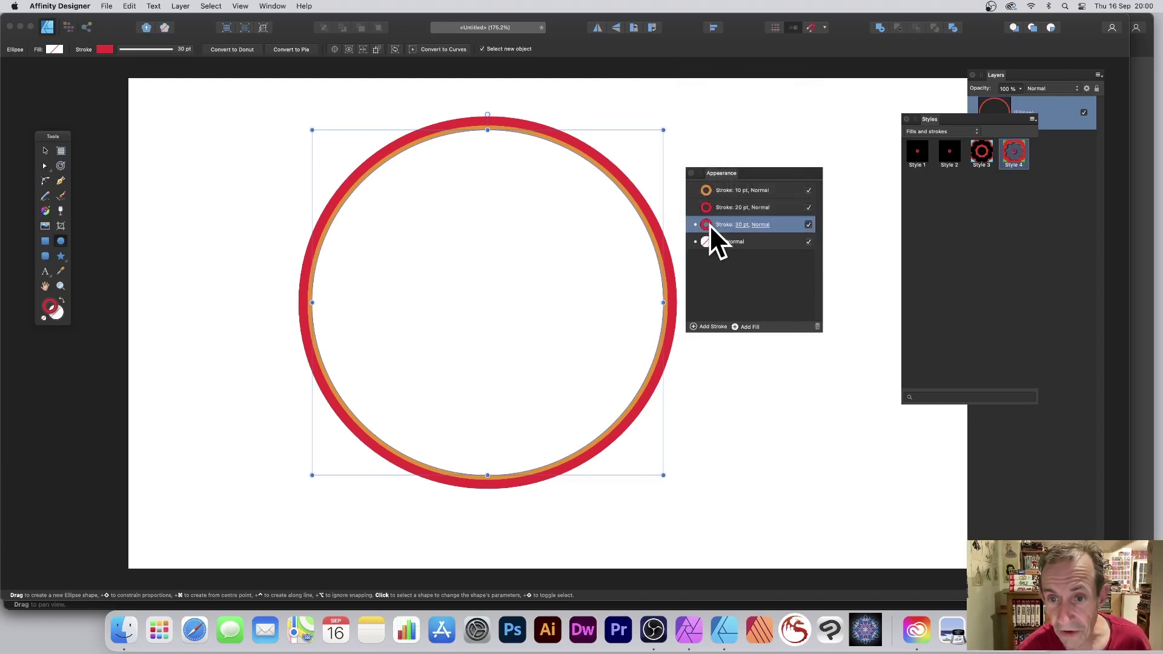
pyautogui.click(709, 224)
pyautogui.click(691, 122)
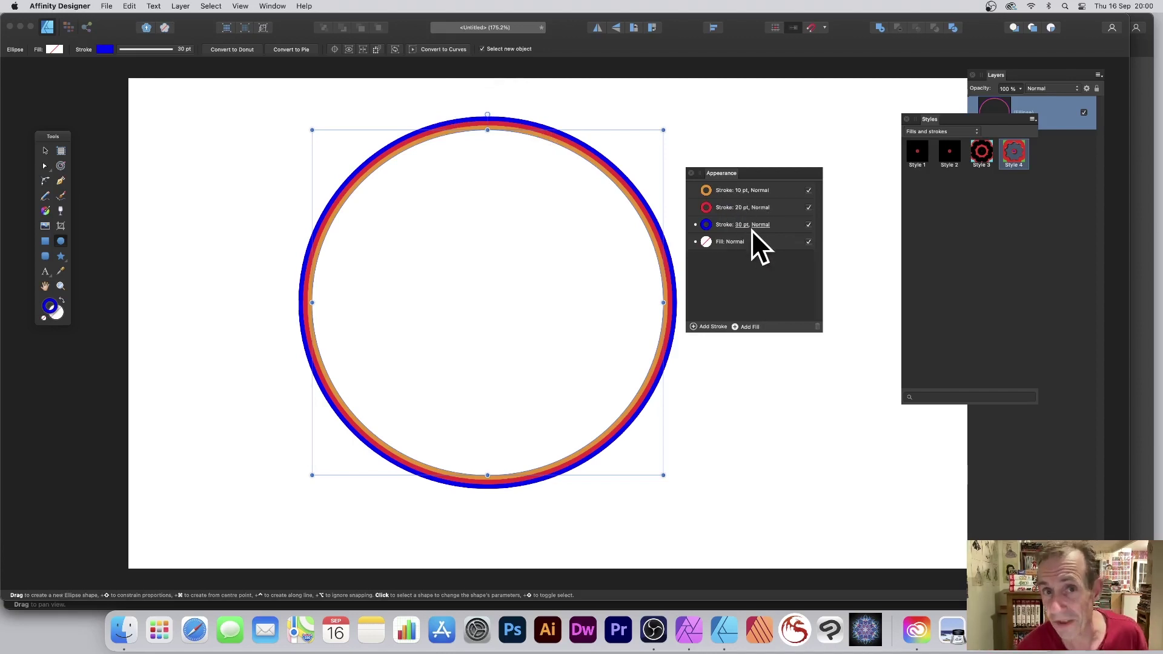
pyautogui.click(725, 190)
pyautogui.click(740, 190)
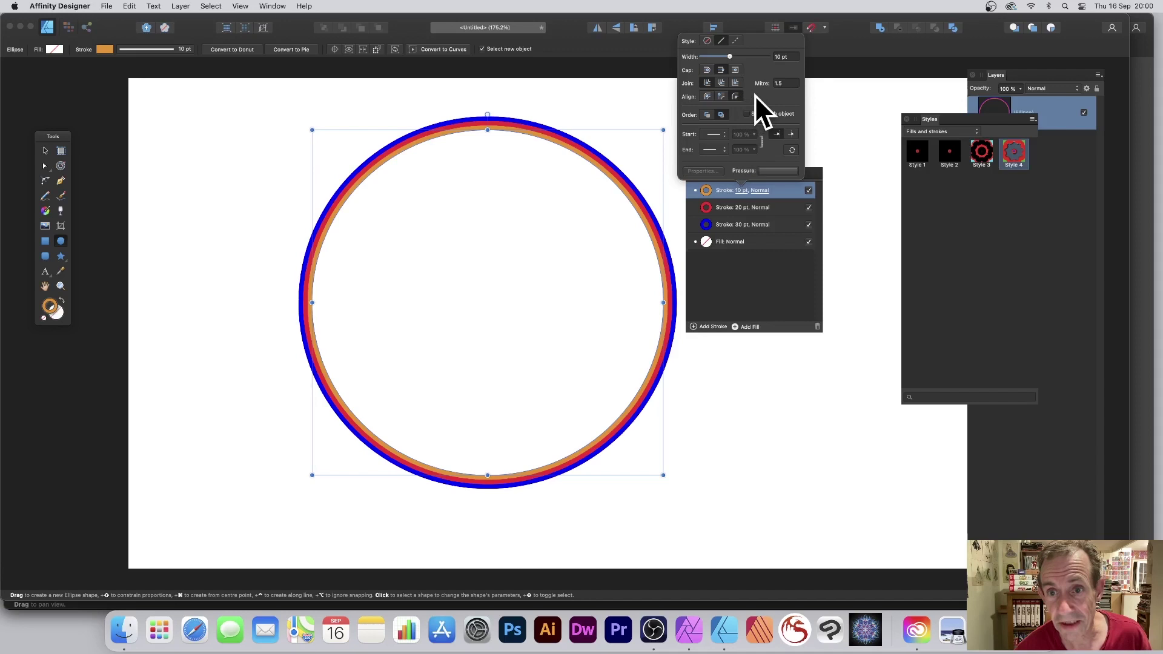
pyautogui.click(739, 207)
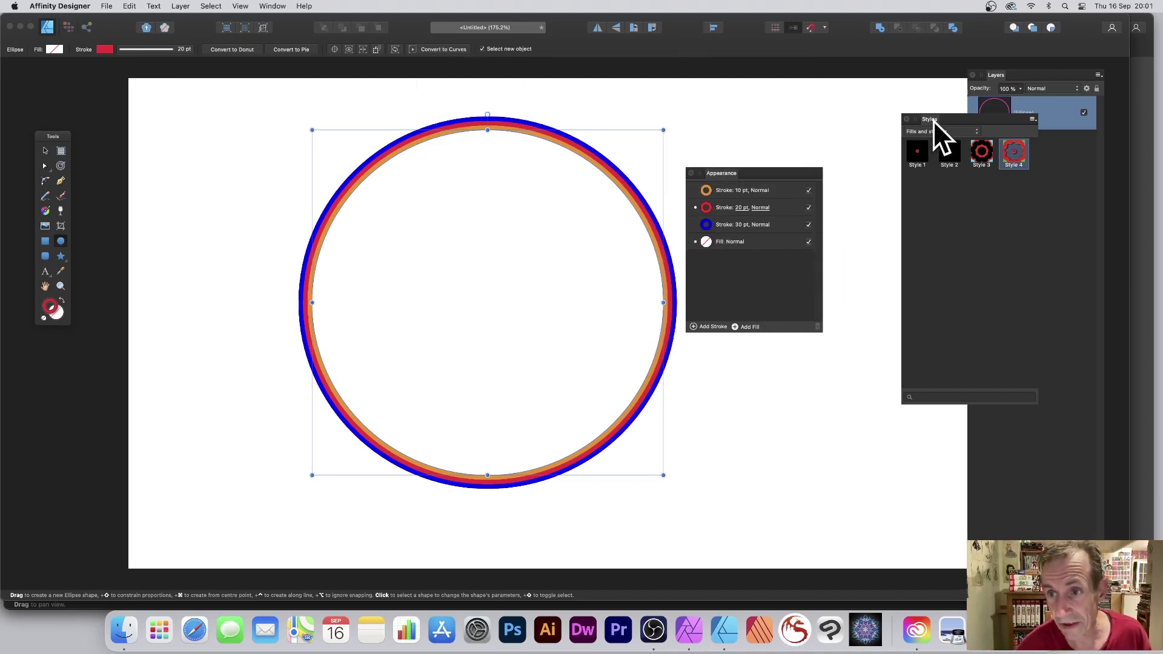
# Save the circle's three-stroke look as Style 5 using Add Style from Selection.
pyautogui.moveTo(932, 120); pyautogui.dragTo(822, 121)
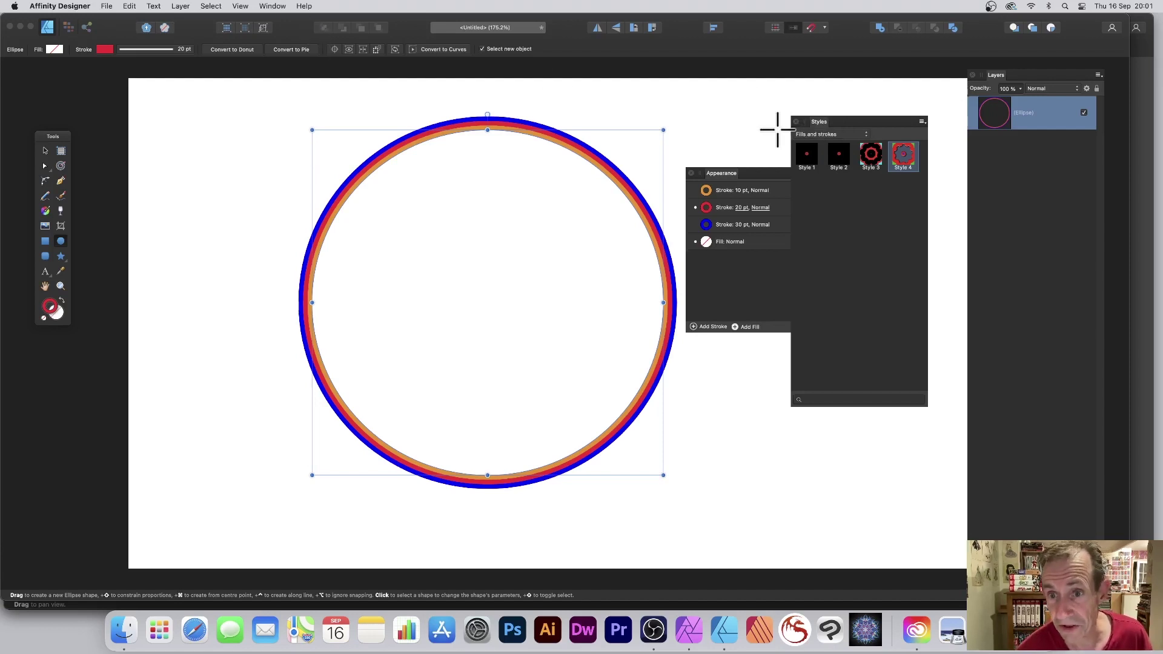
pyautogui.click(921, 121)
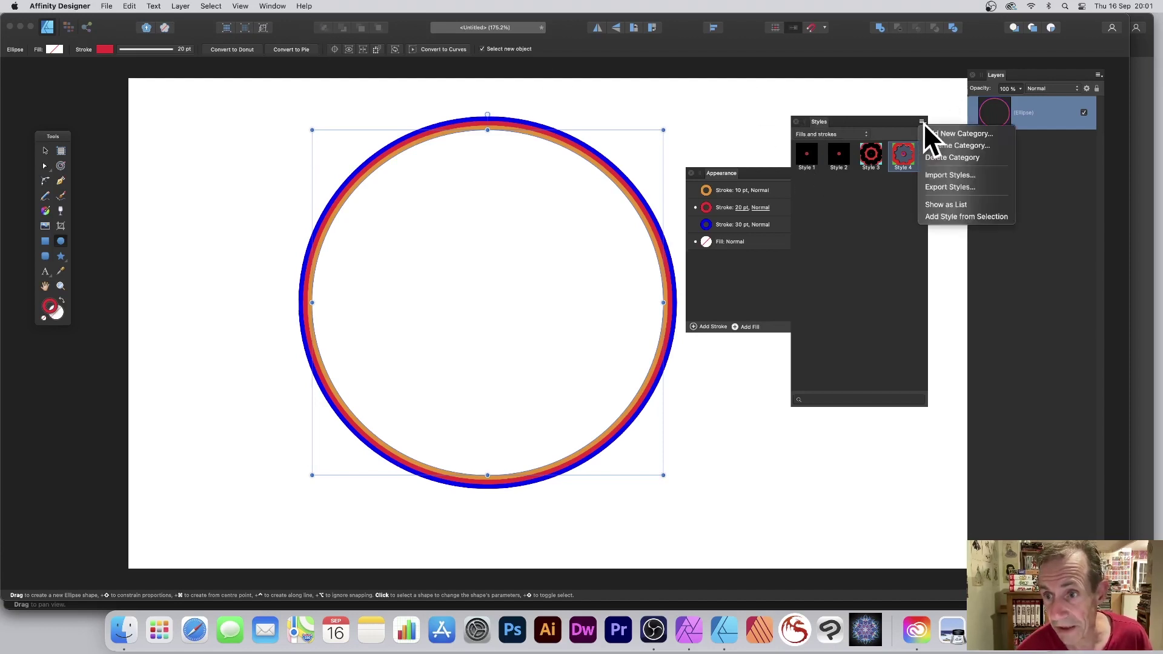
pyautogui.click(955, 217)
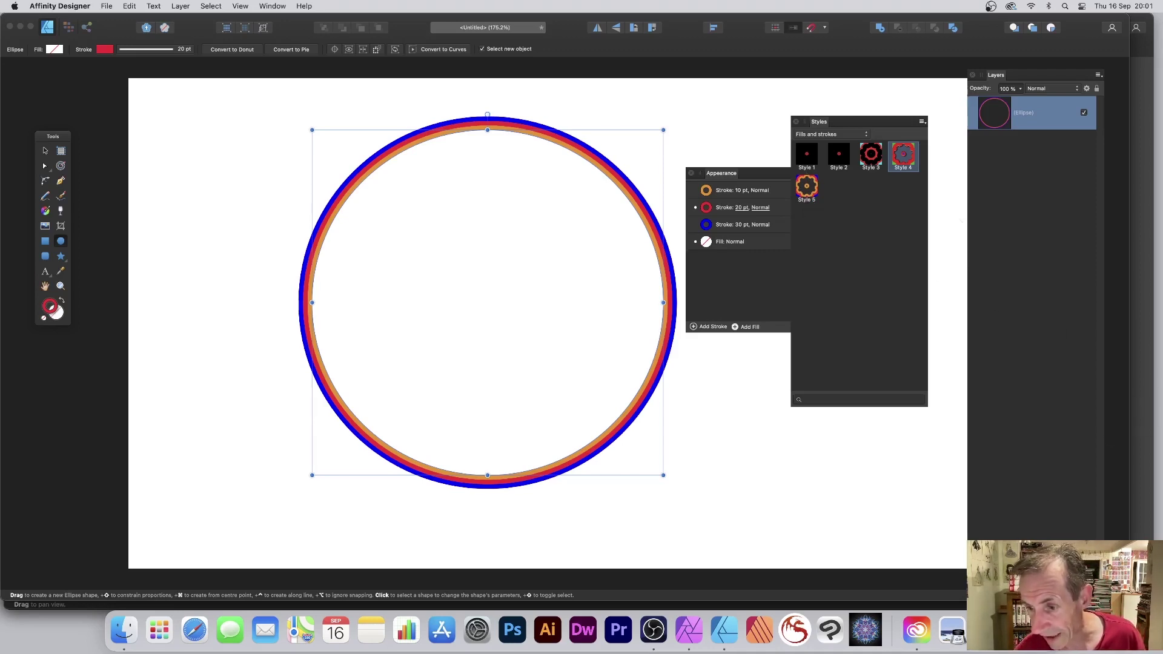
# Apply a 3D layer effect to the ring with its radius raised to about 18 px.
pyautogui.click(1000, 548)
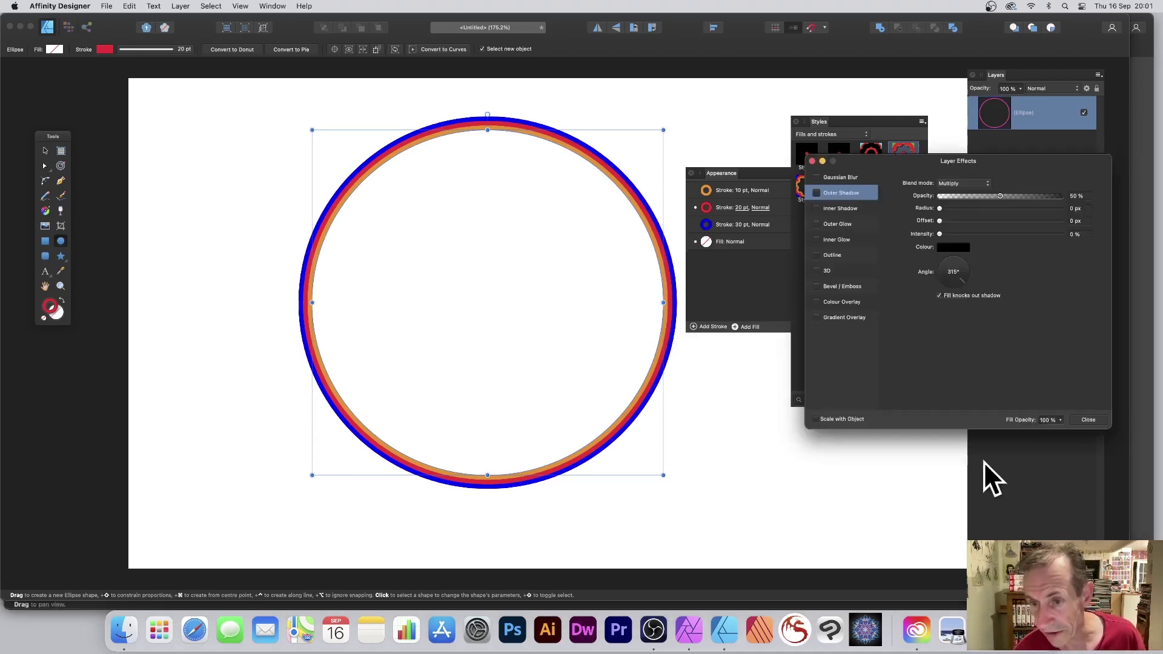
pyautogui.click(816, 270)
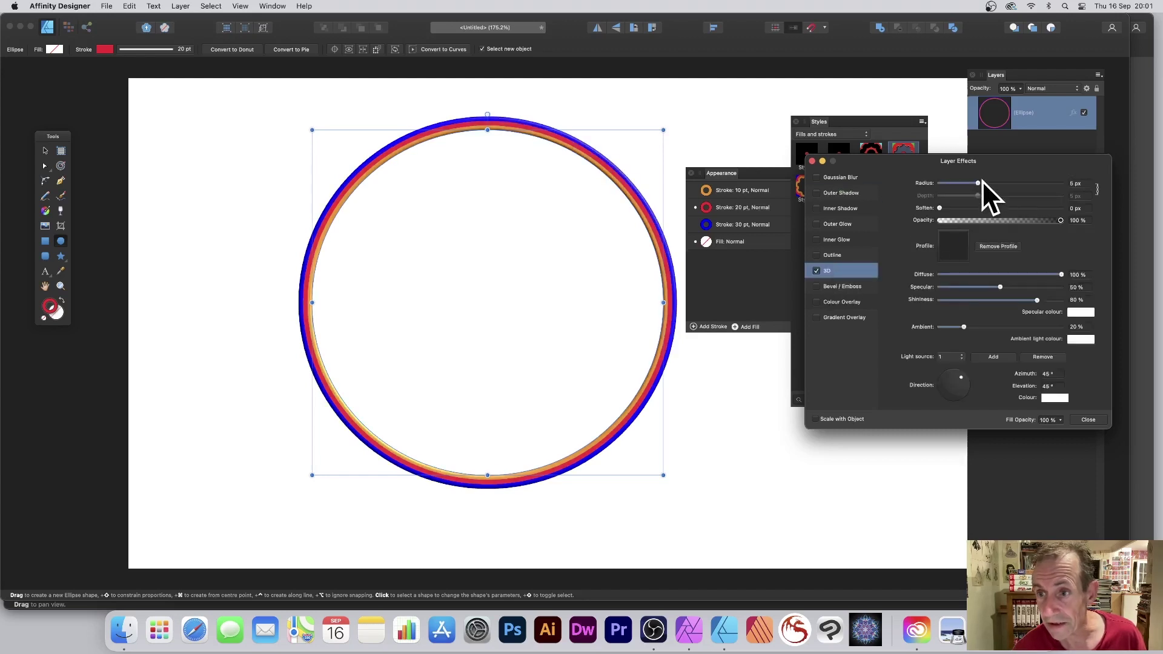
pyautogui.moveTo(983, 181); pyautogui.dragTo(1003, 183)
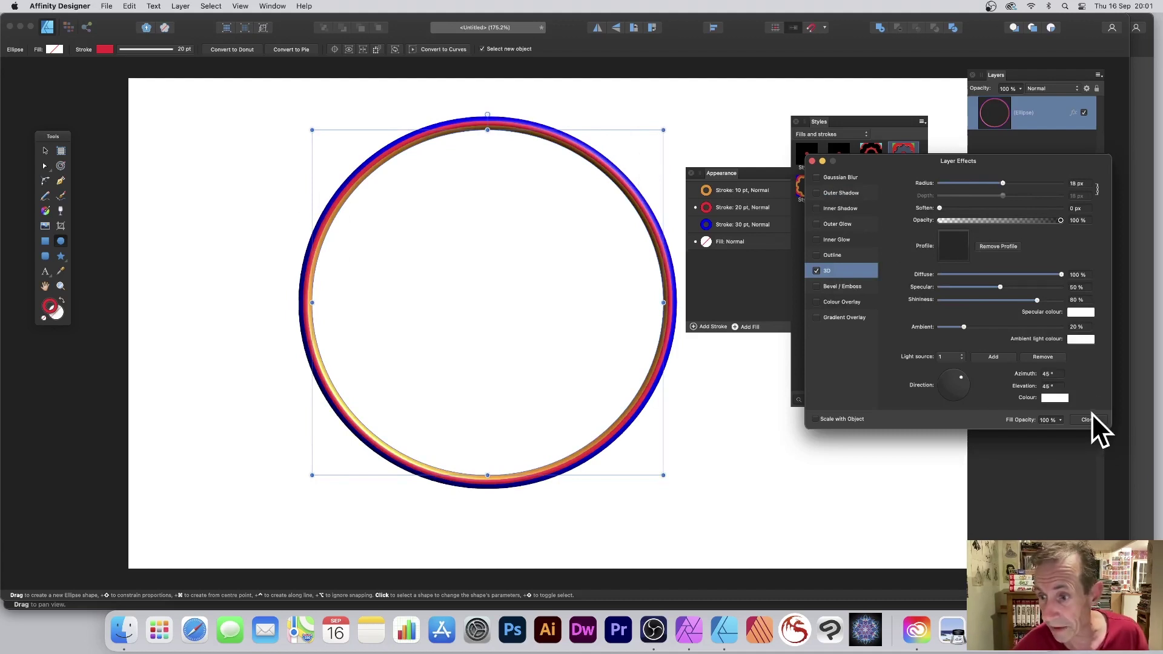
pyautogui.click(1089, 420)
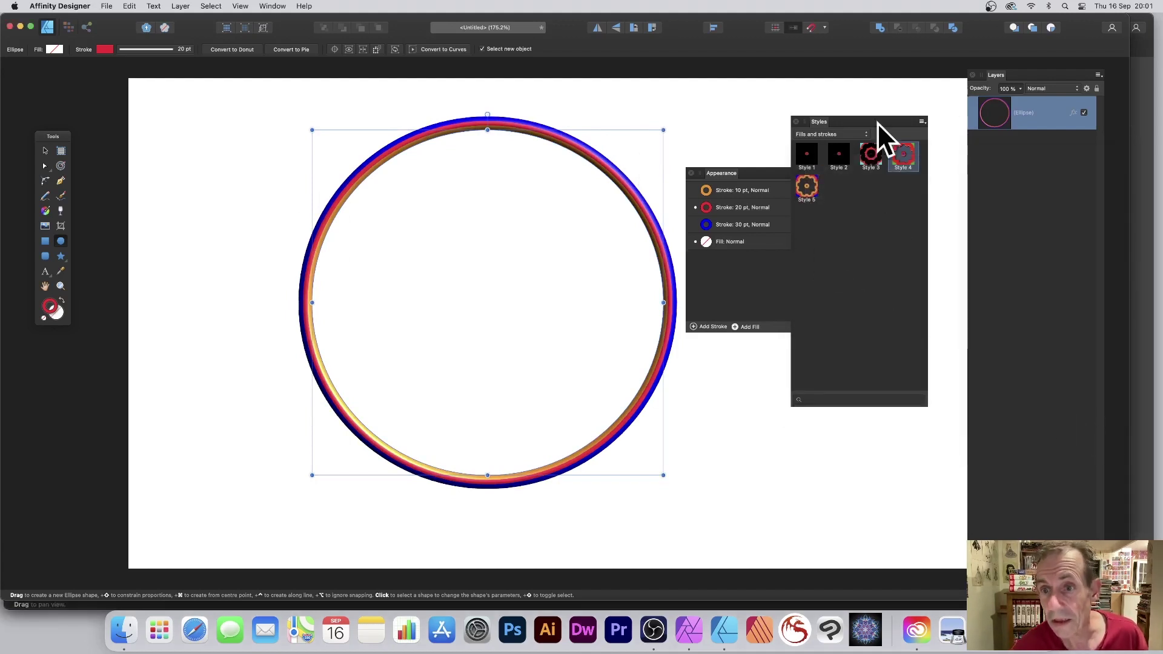
# Add the 3D-shaded ring to the Styles panel as Style 6.
pyautogui.click(923, 121)
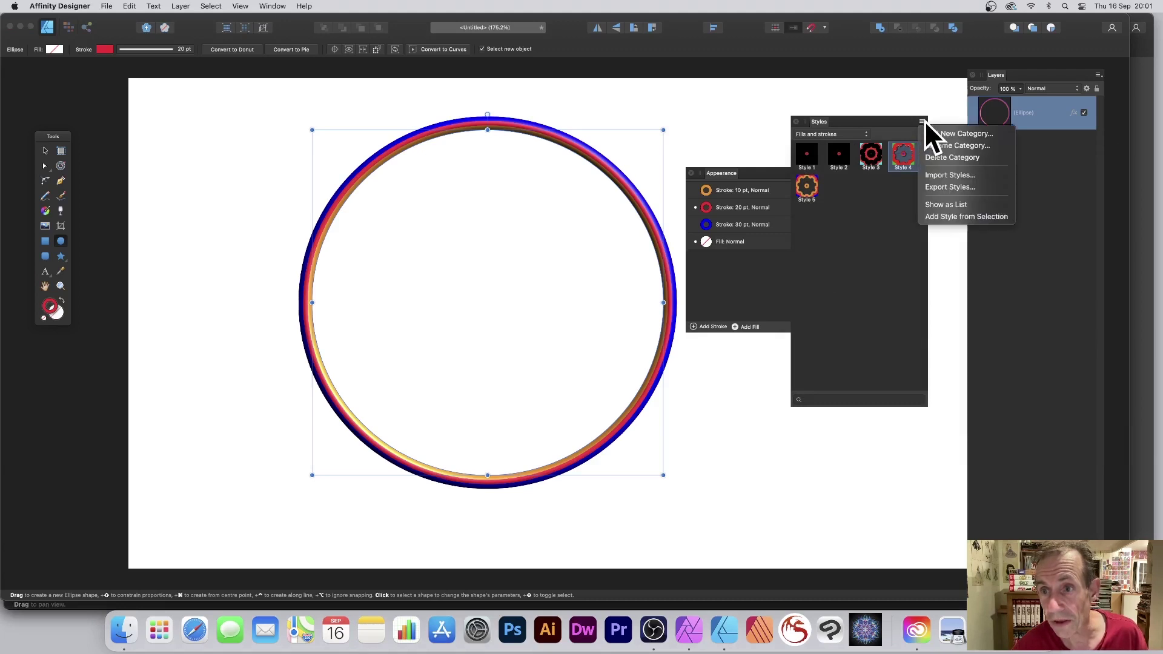
pyautogui.click(950, 215)
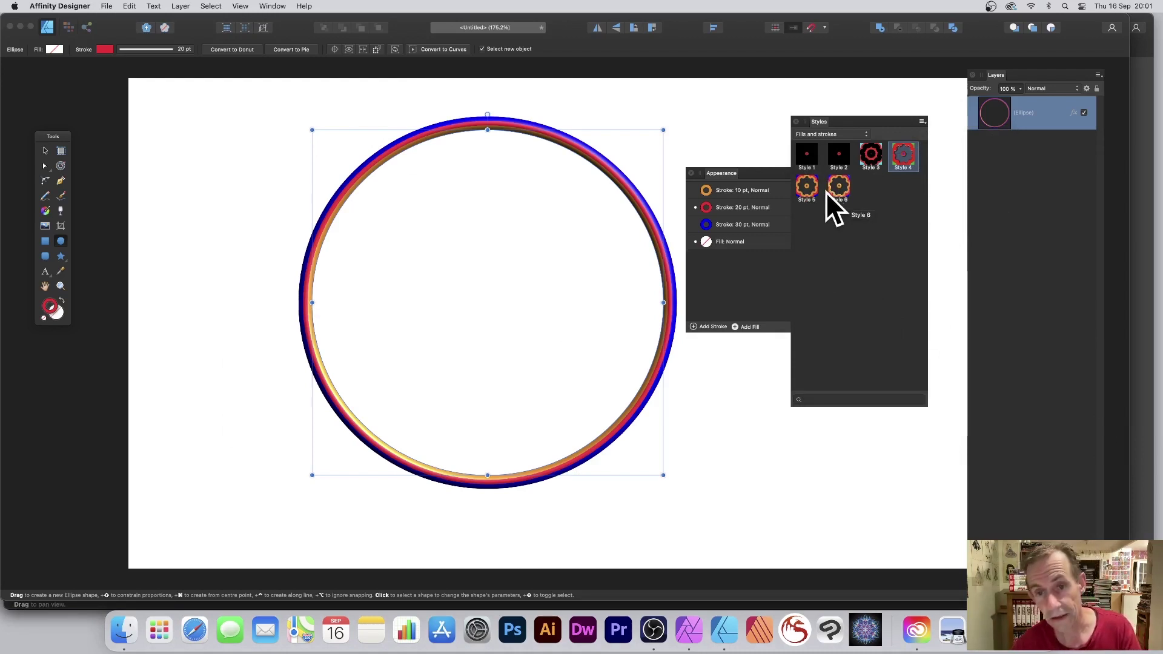
# Delete the ring and draw a three-segment zigzag path with the Pen tool.
pyautogui.press('Delete')
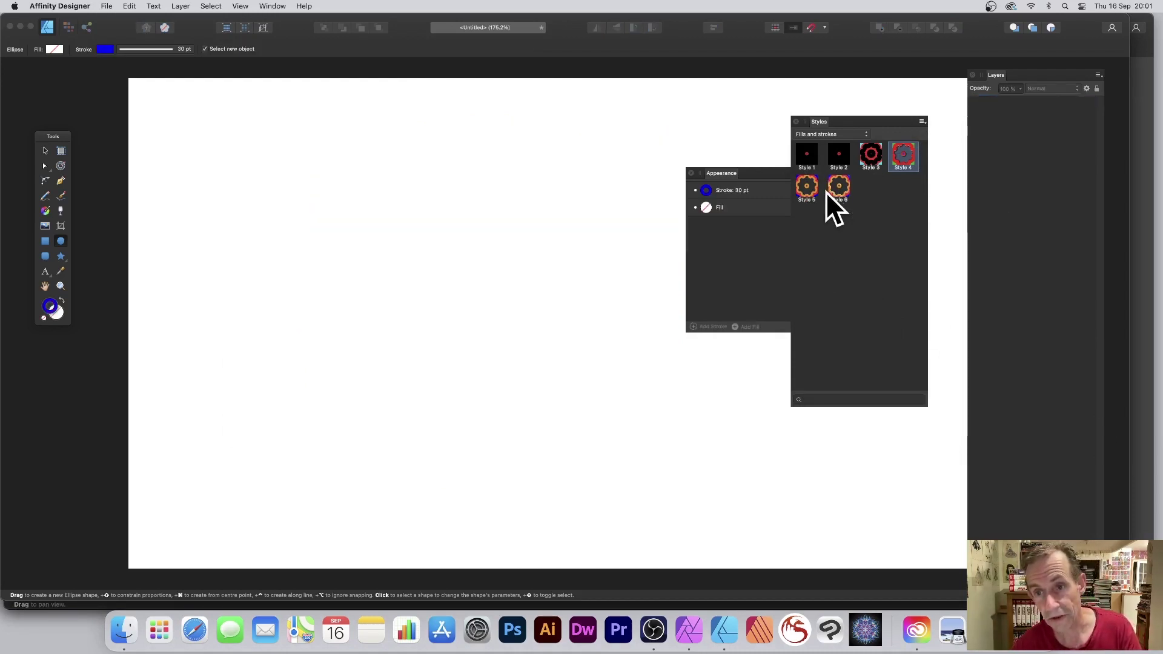
pyautogui.click(61, 181)
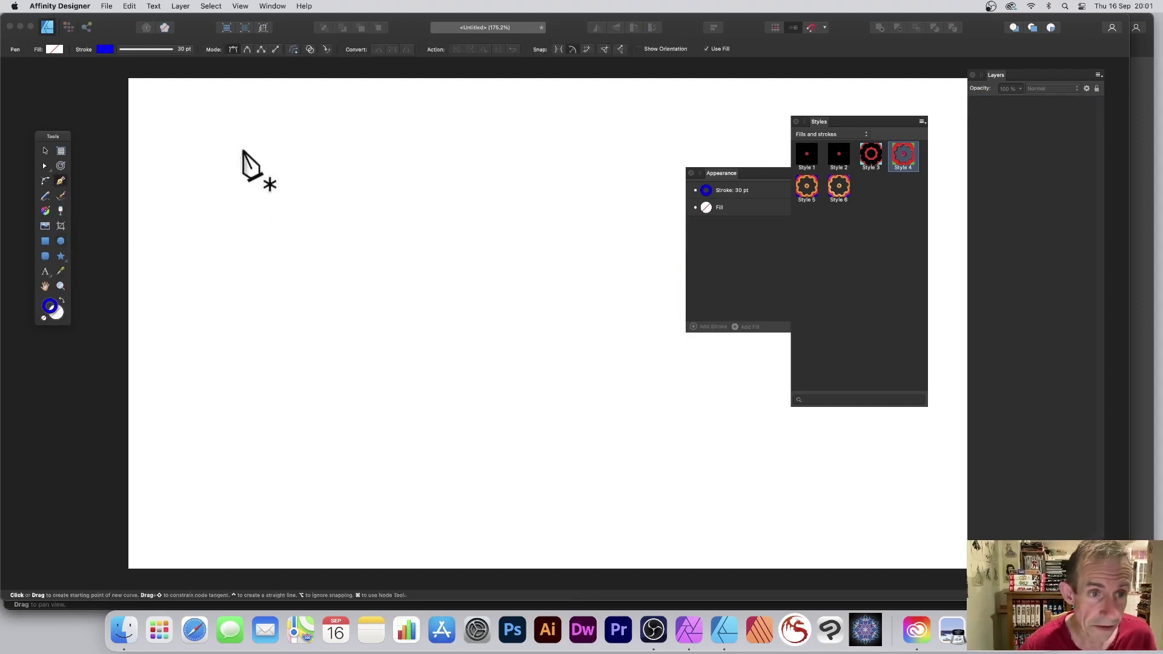
pyautogui.click(462, 228)
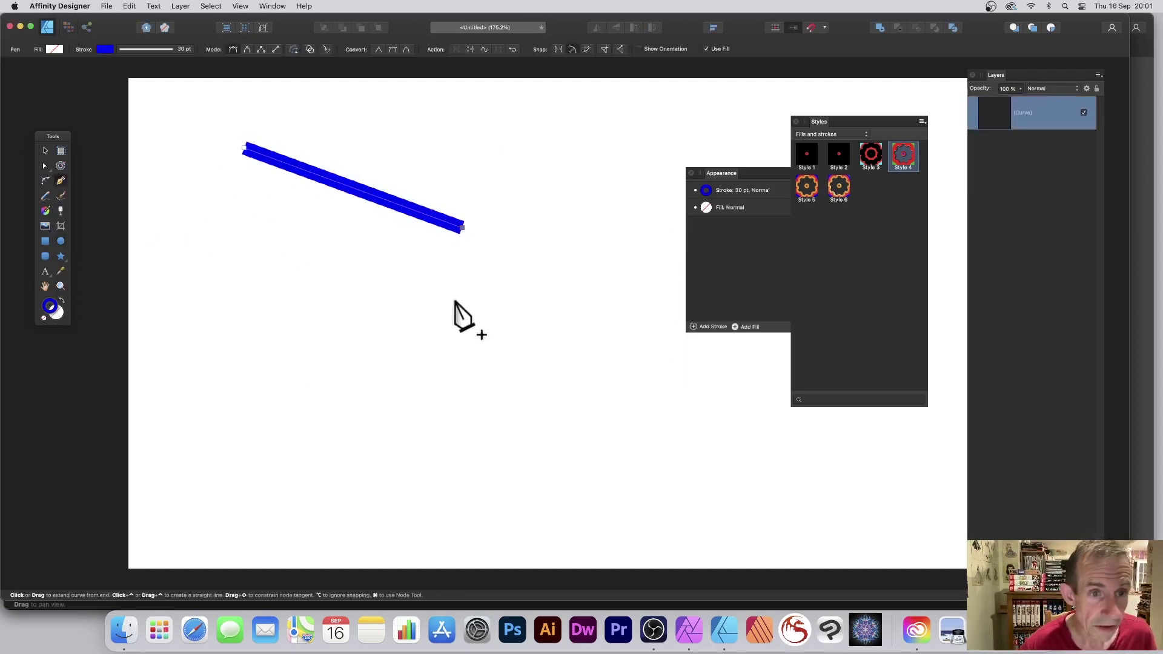
pyautogui.click(515, 394)
pyautogui.click(342, 444)
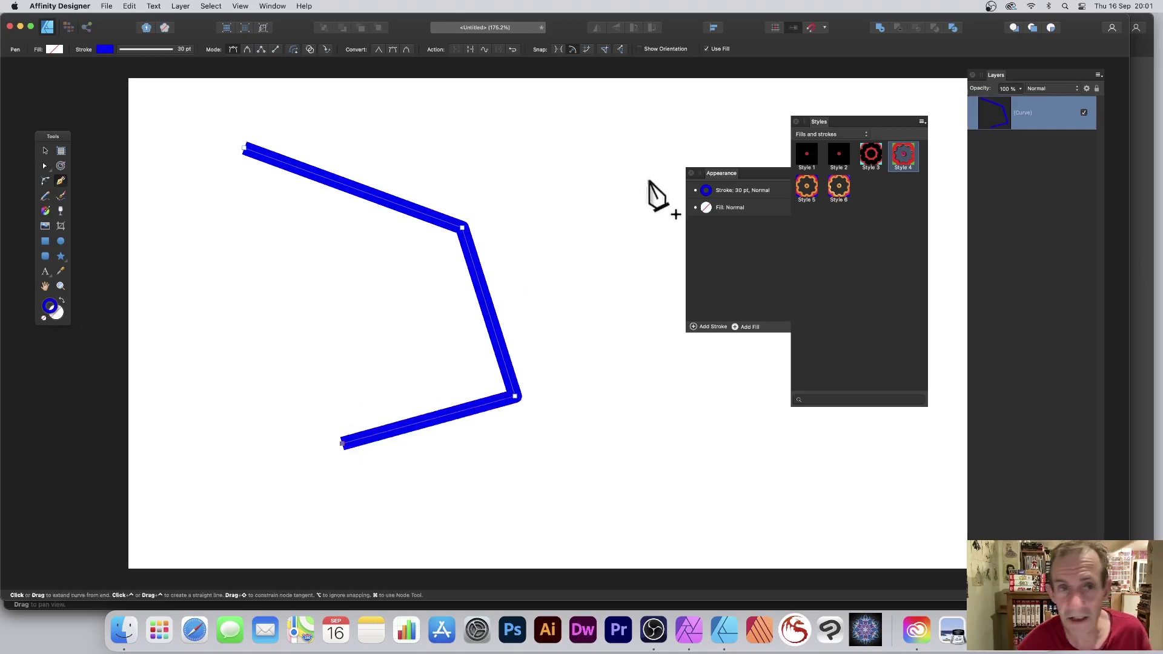
# Try Style 5 and then Style 6 on the zigzag path, then delete it.
pyautogui.click(812, 186)
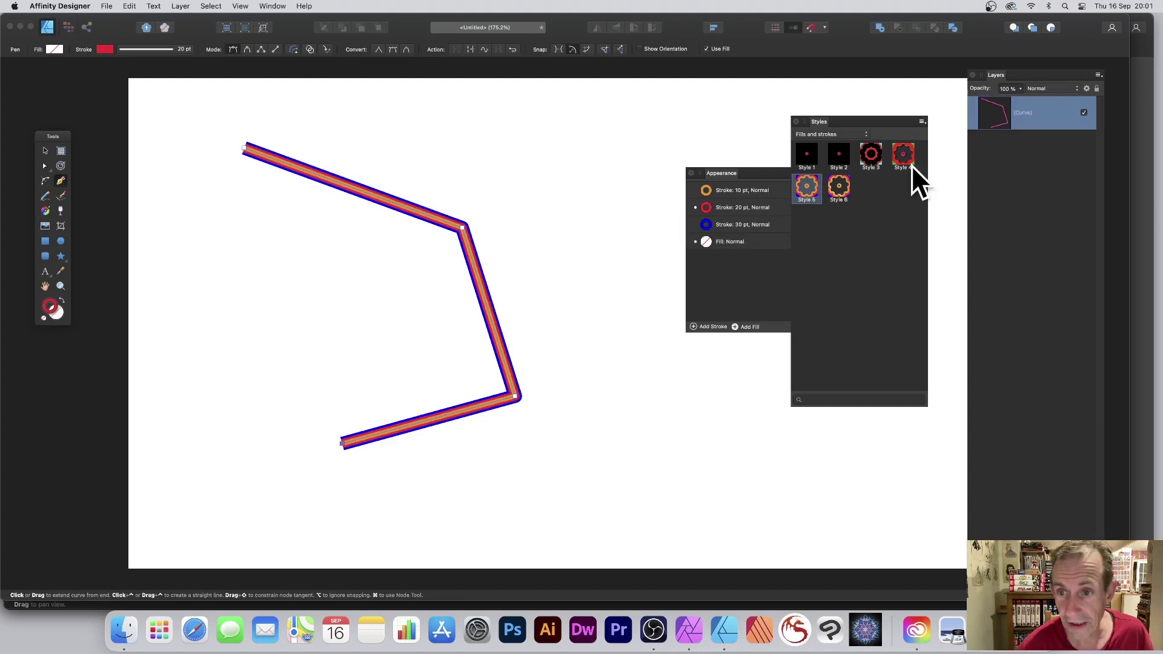
pyautogui.click(839, 186)
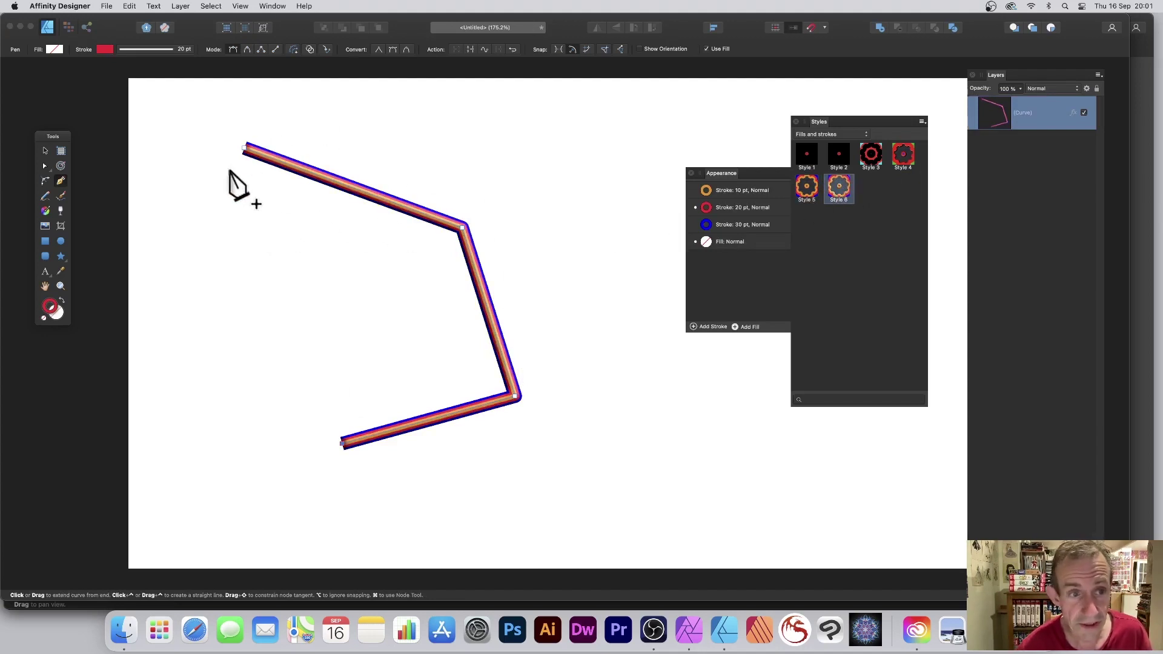
pyautogui.press('BackSpace')
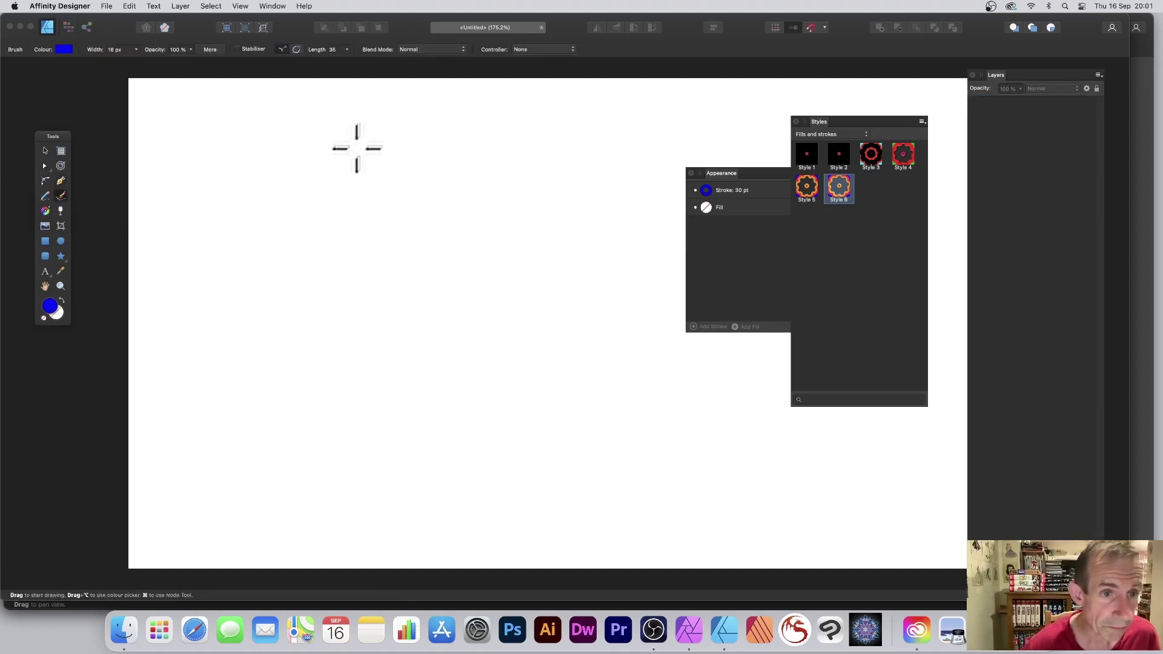
# Paint a long looping freehand brush stroke and apply Style 6 to it.
pyautogui.moveTo(247, 114)
pyautogui.mouseDown()
pyautogui.moveTo(670, 233)
pyautogui.moveTo(496, 356)
pyautogui.moveTo(125, 428)
pyautogui.moveTo(315, 325)
pyautogui.moveTo(411, 235)
pyautogui.moveTo(626, 251)
pyautogui.moveTo(610, 172)
pyautogui.moveTo(421, 160)
pyautogui.moveTo(460, 111)
pyautogui.mouseUp()
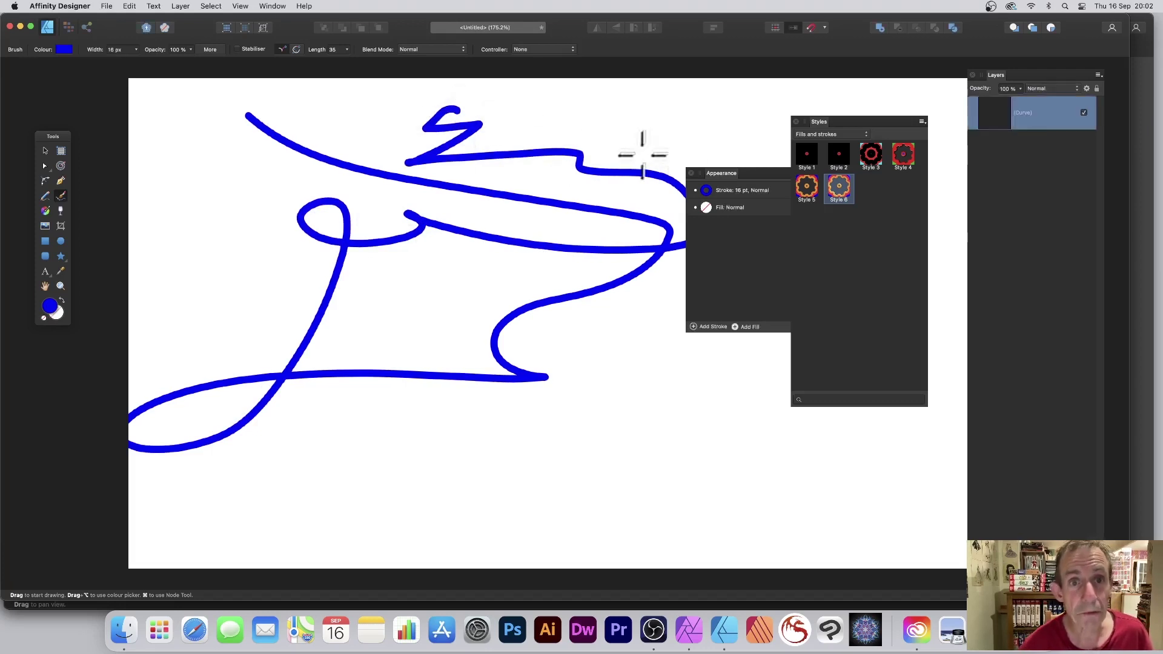
pyautogui.click(45, 152)
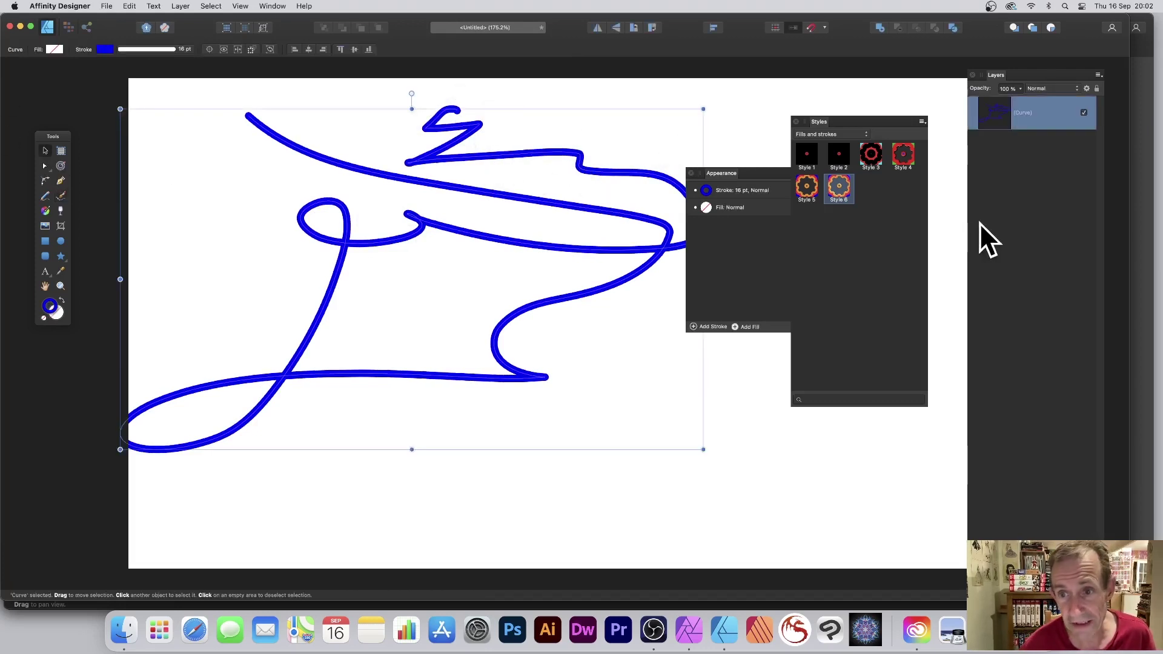
pyautogui.click(843, 187)
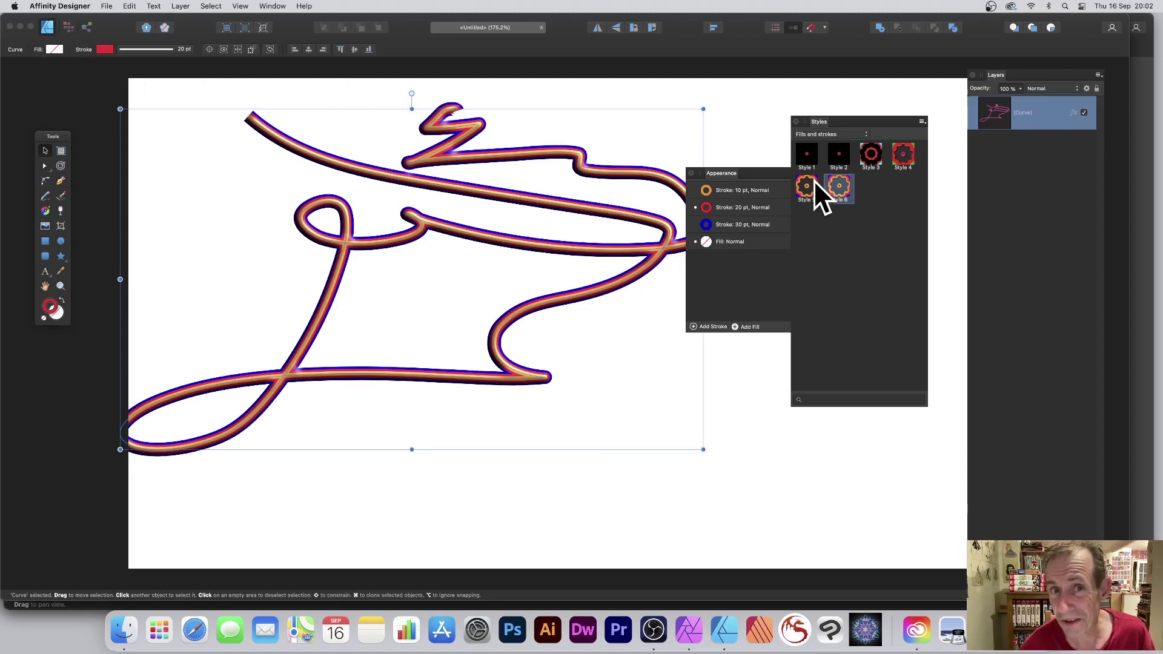
# Inspect the curve's stroke colour swatches and close them unchanged.
pyautogui.click(54, 50)
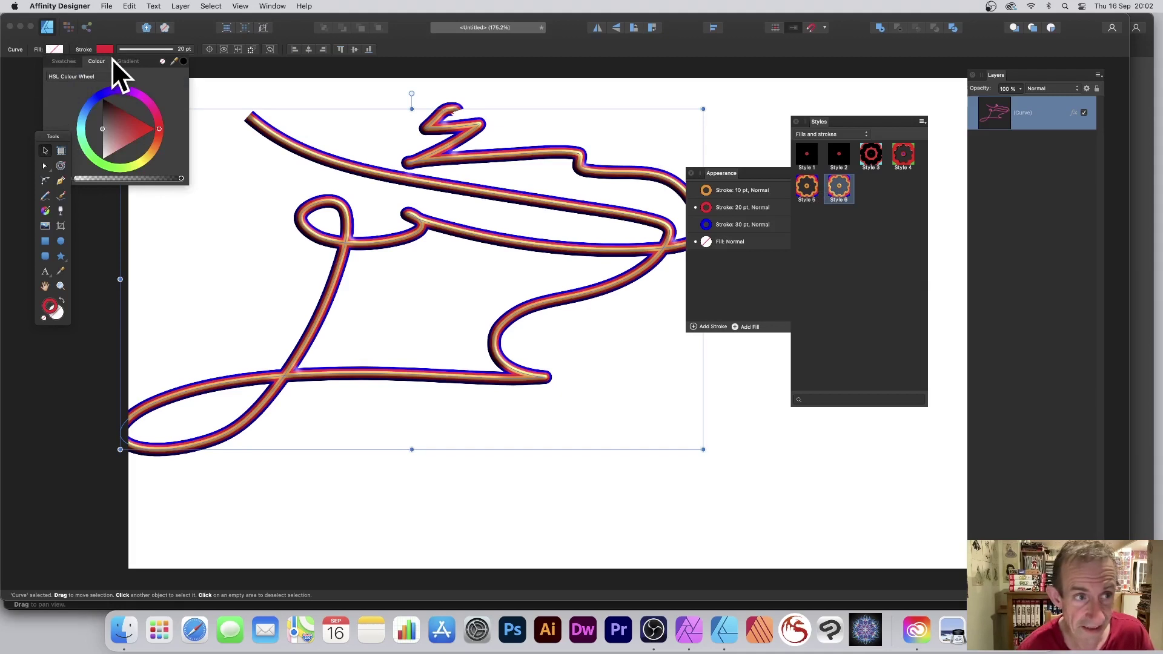
pyautogui.click(64, 62)
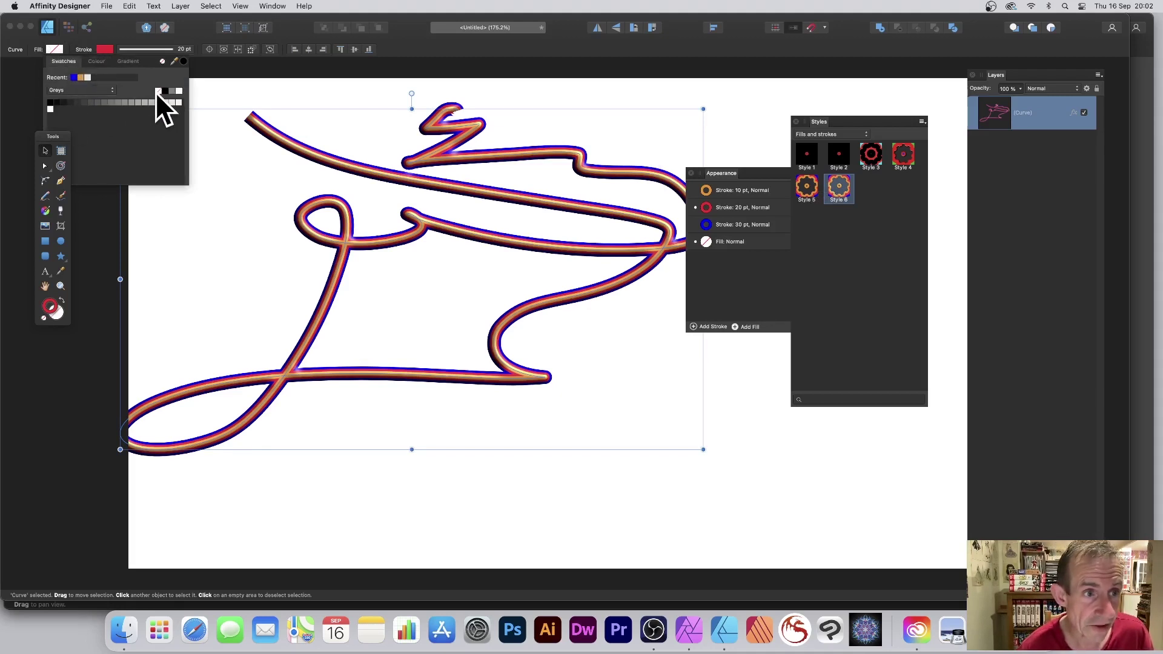
pyautogui.click(554, 54)
# Delete the brush curve and draw a circle with a thick blue outline.
pyautogui.press('Delete')
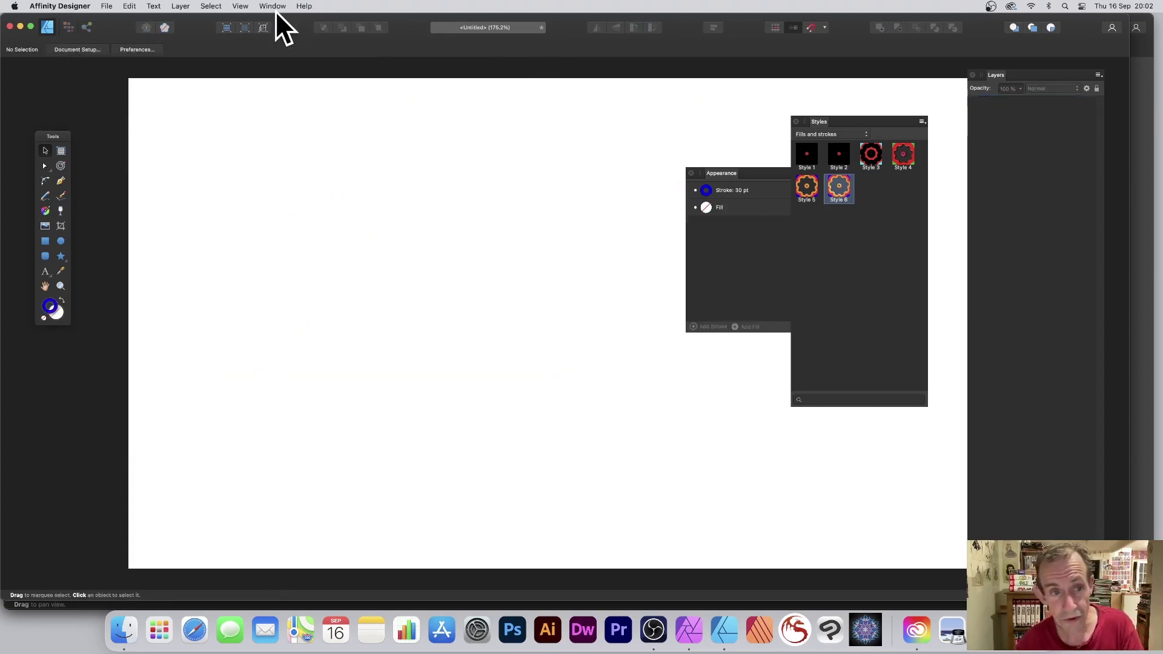
pyautogui.click(61, 241)
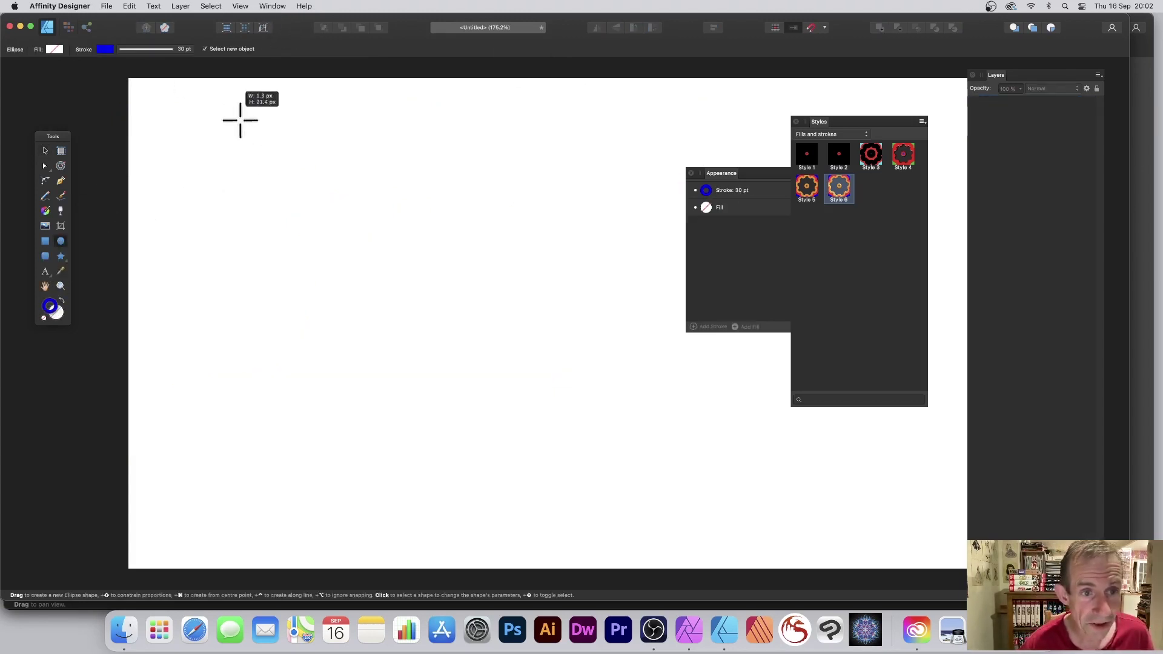
pyautogui.moveTo(240, 104)
pyautogui.mouseDown()
pyautogui.moveTo(501, 322)
pyautogui.moveTo(530, 374)
pyautogui.mouseUp()
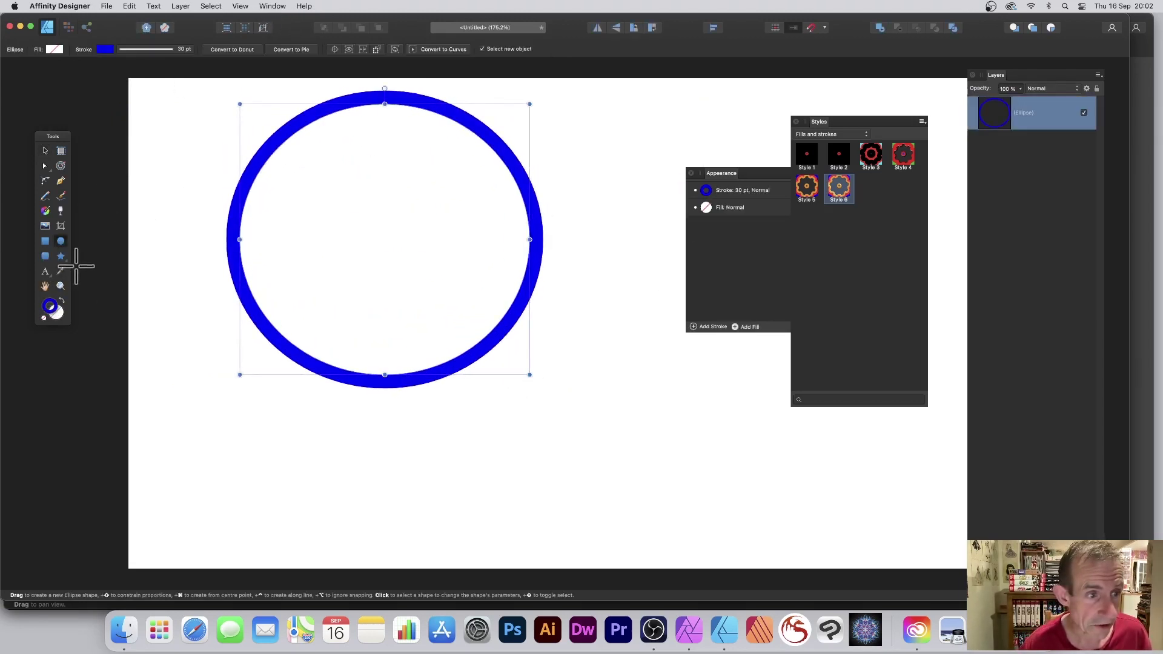
# Draw a five-point star over the circle and give it Style 6's multi-coloured 3D stroke.
pyautogui.click(61, 256)
pyautogui.moveTo(167, 255)
pyautogui.mouseDown()
pyautogui.moveTo(397, 467)
pyautogui.moveTo(473, 517)
pyautogui.mouseUp()
pyautogui.click(836, 189)
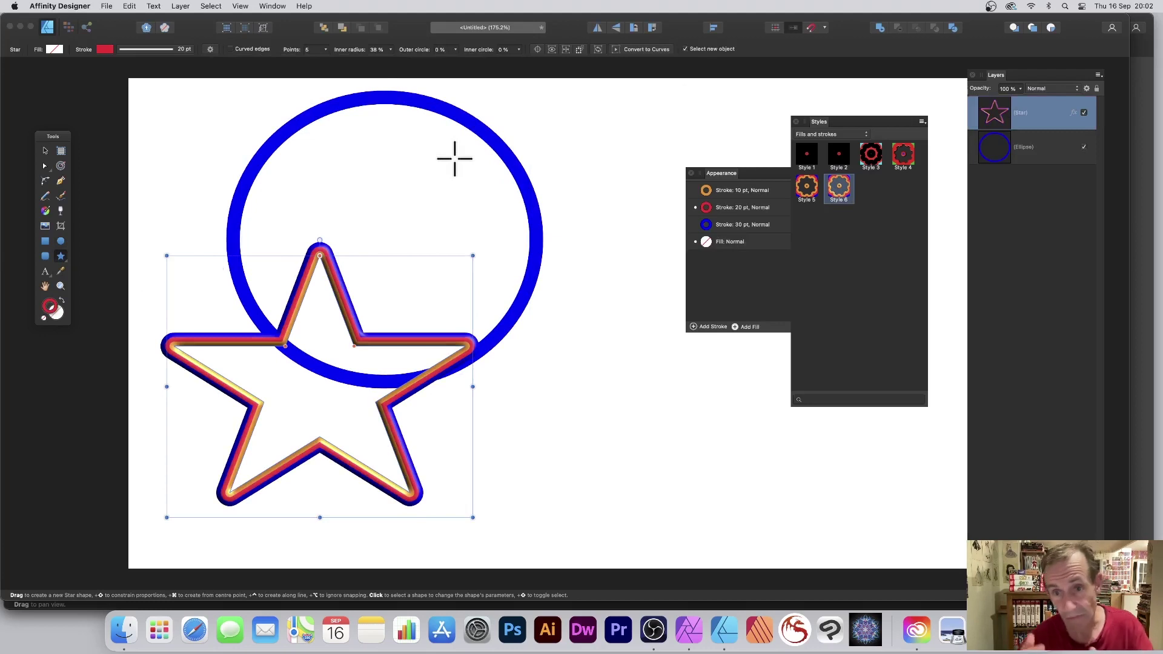
pyautogui.click(729, 173)
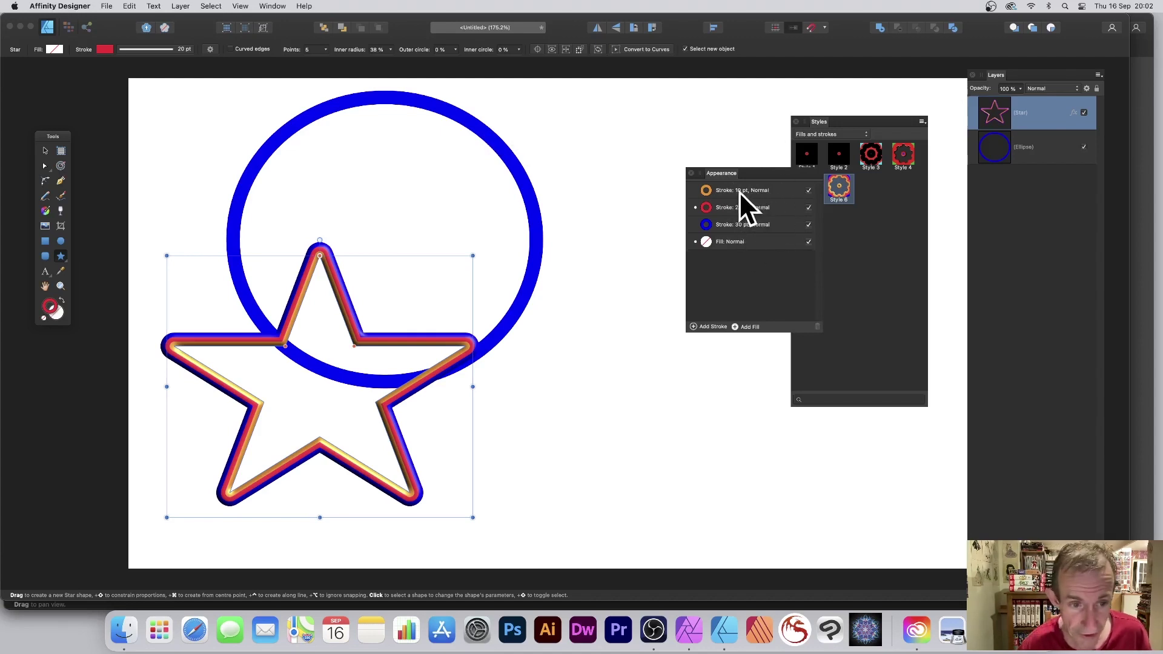
# Centre the star inside the blue circle, then open the File menu.
pyautogui.click(46, 151)
pyautogui.moveTo(393, 333); pyautogui.dragTo(441, 238)
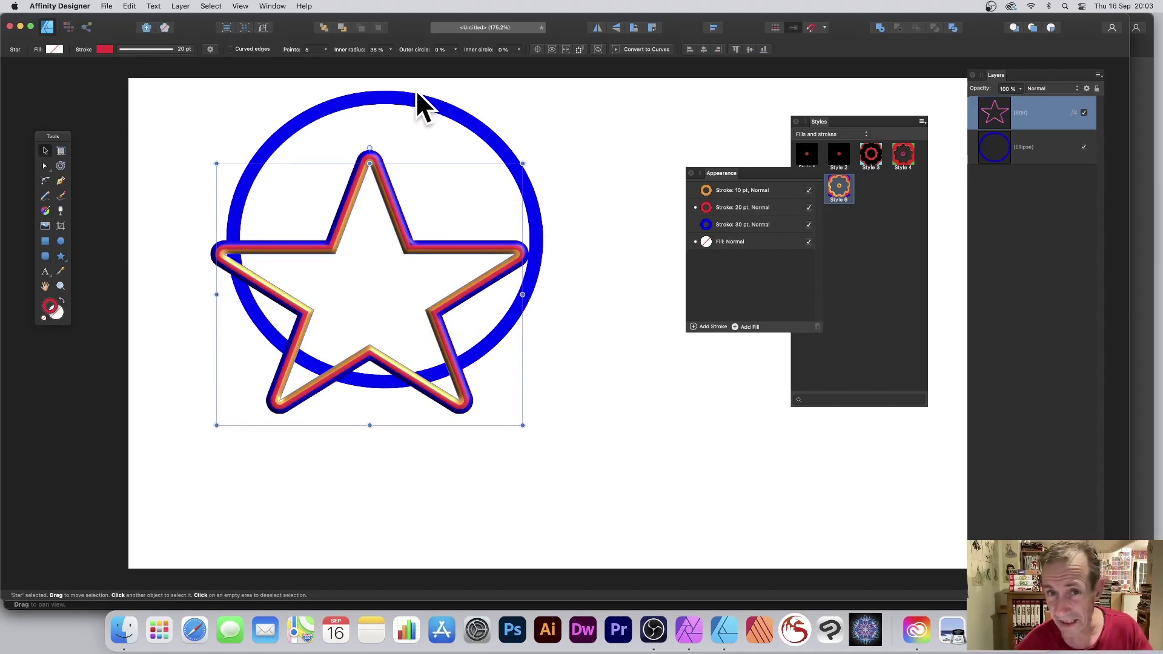
pyautogui.click(106, 6)
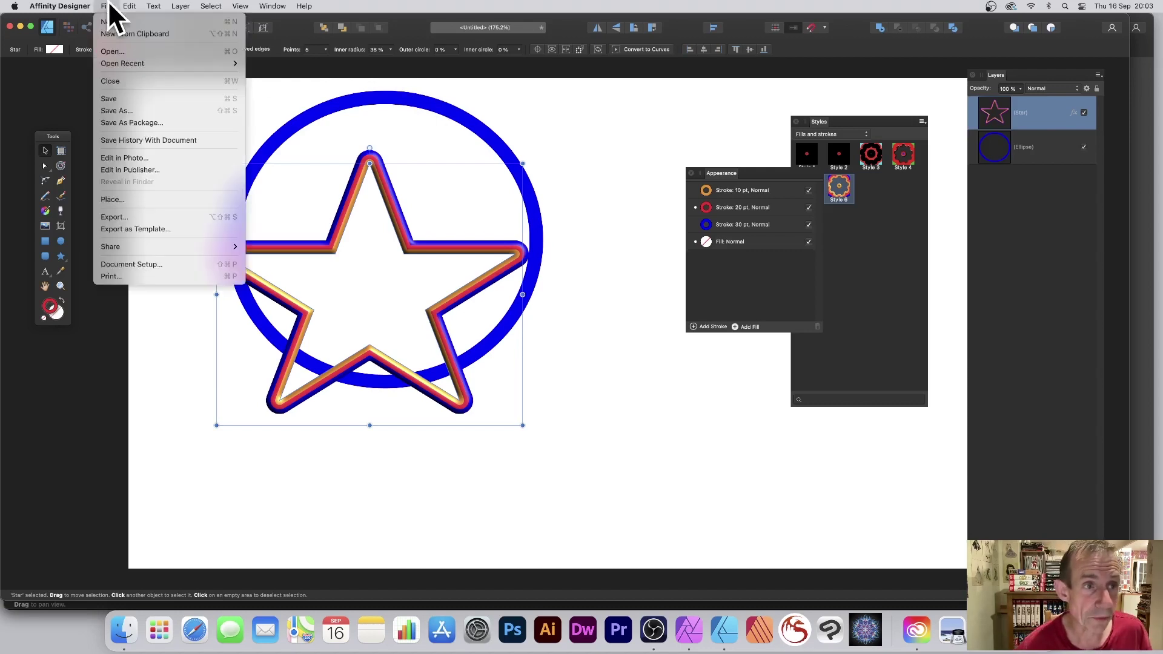
# Open the document in Affinity Photo and shift the star right and down.
pyautogui.click(139, 157)
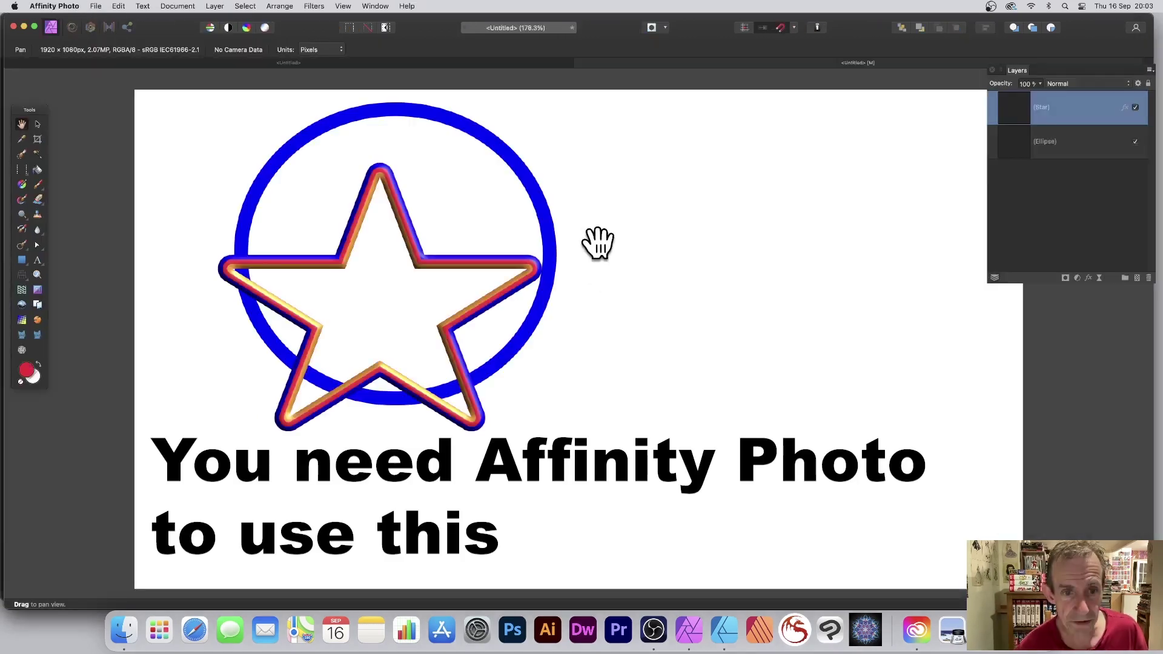
pyautogui.click(38, 124)
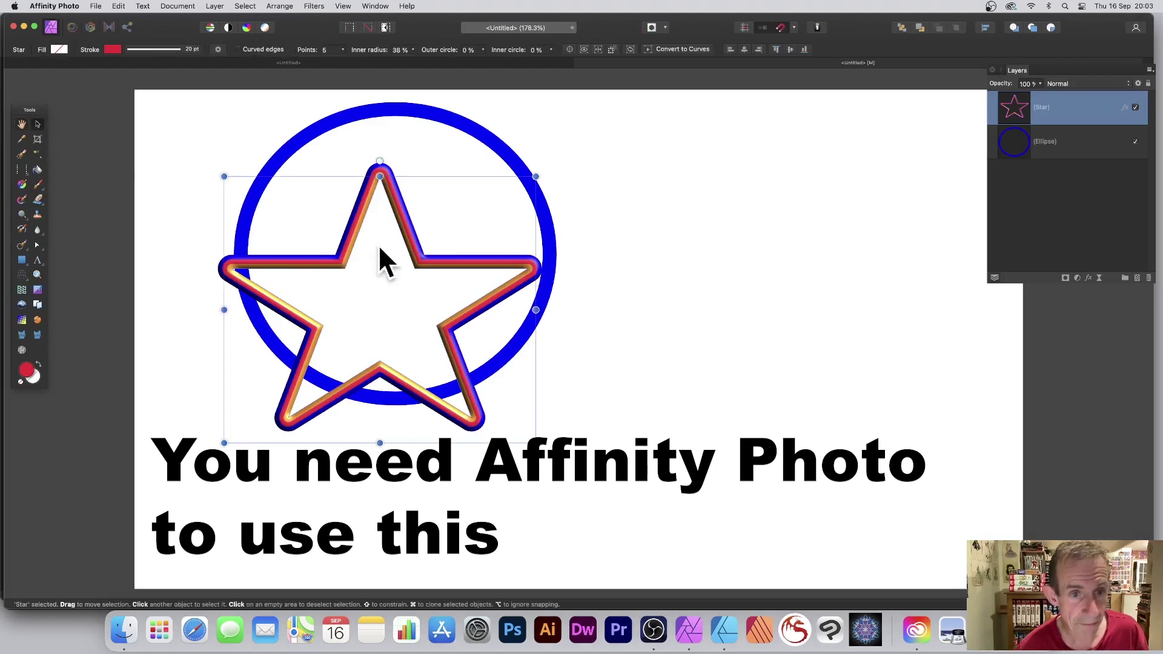
pyautogui.moveTo(358, 223); pyautogui.dragTo(492, 256)
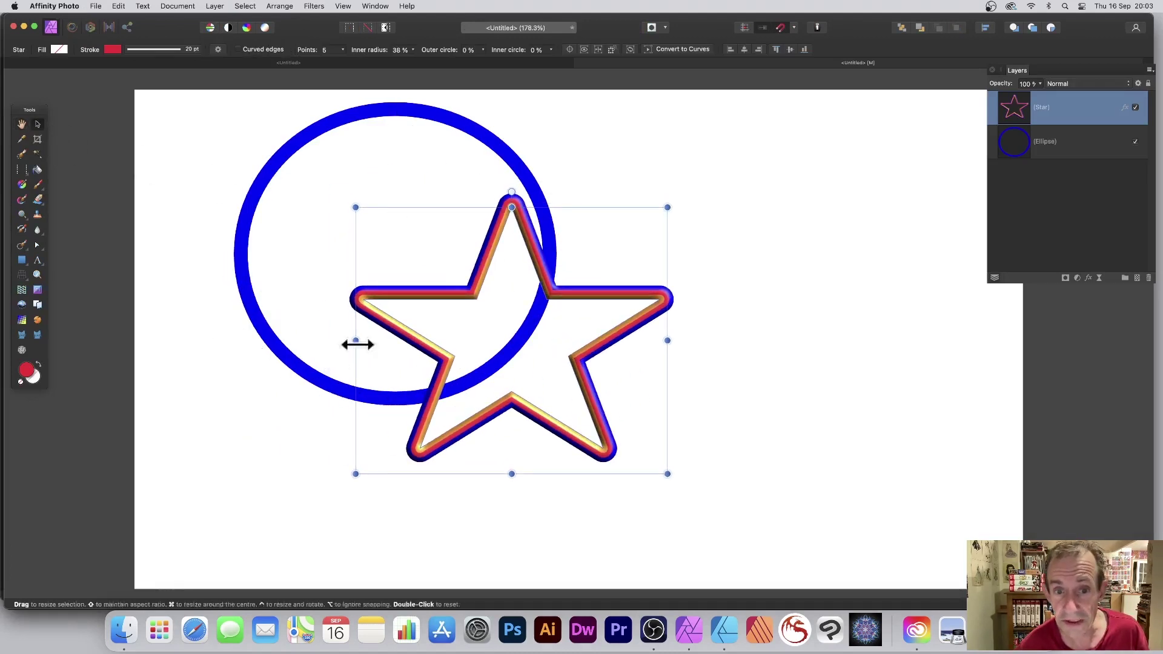
# Delete the blue circle, move the star up-left and enlarge it, checking its stroke colour.
pyautogui.click(496, 149)
pyautogui.press('Delete')
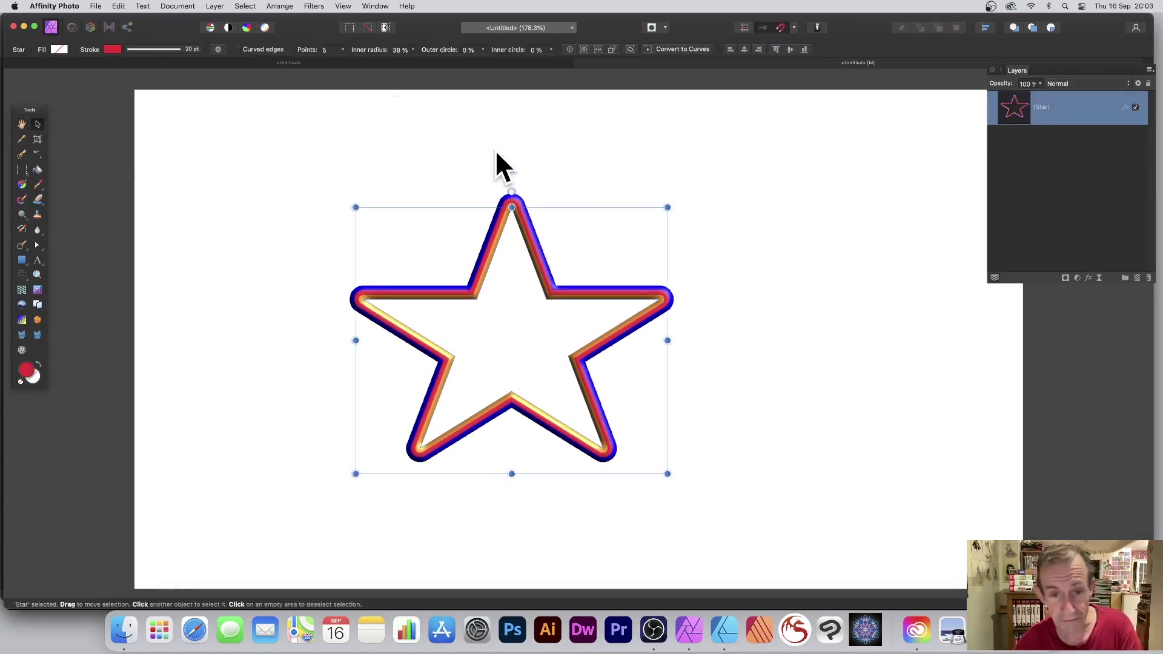
pyautogui.moveTo(536, 243); pyautogui.dragTo(473, 166)
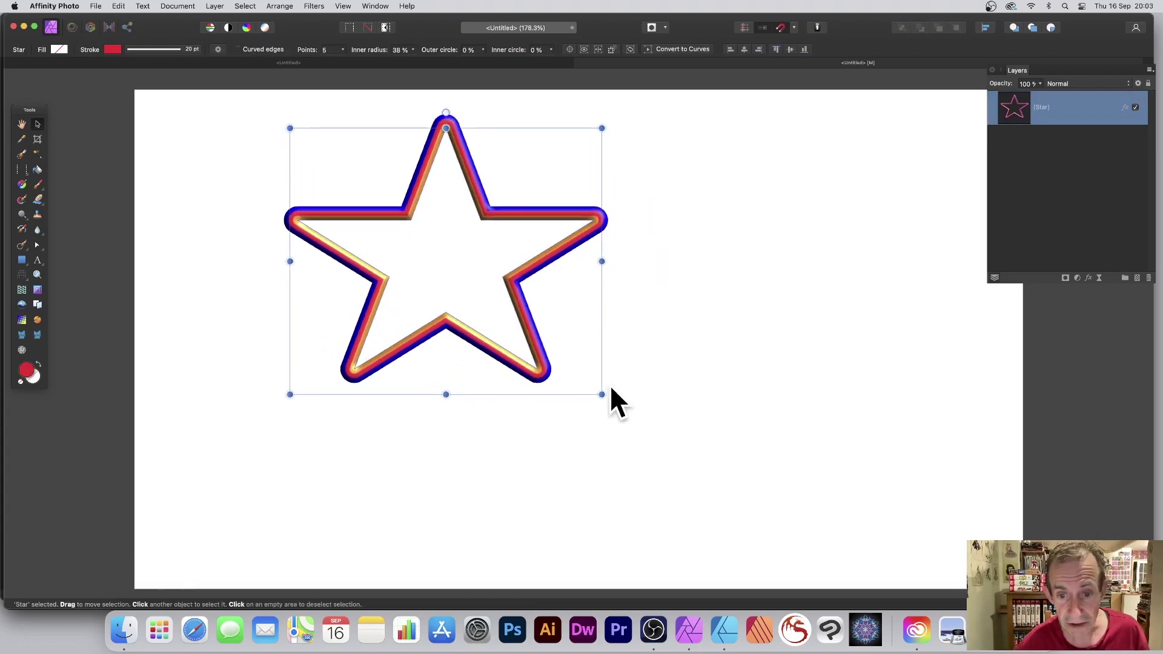
pyautogui.moveTo(600, 393); pyautogui.dragTo(693, 489)
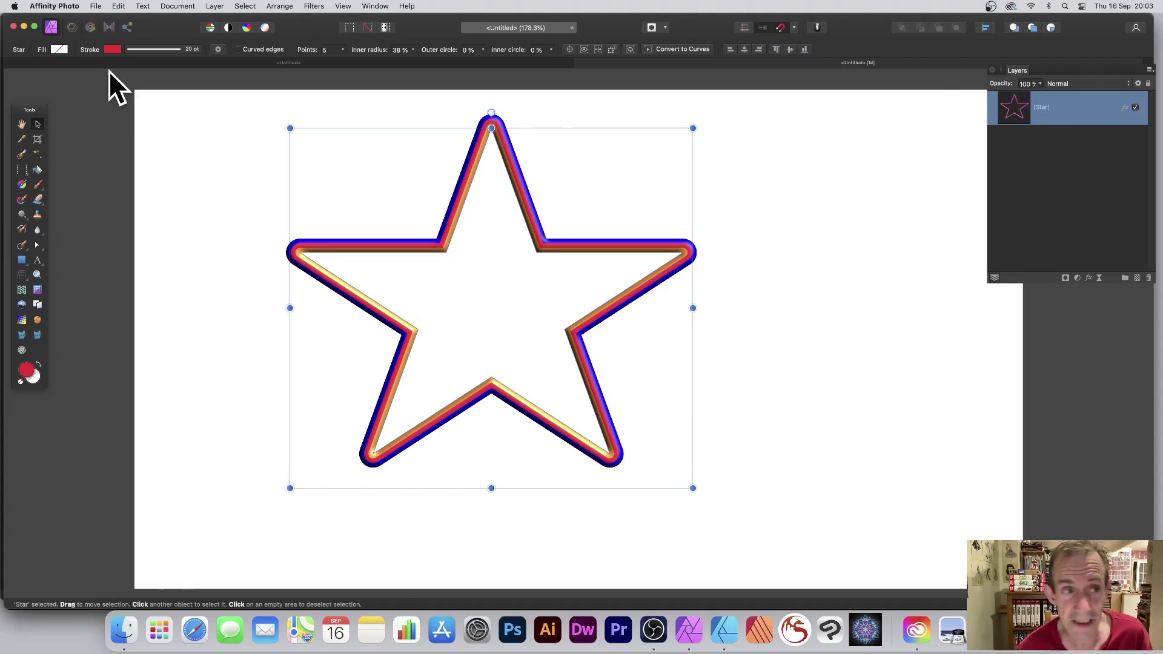
pyautogui.click(112, 49)
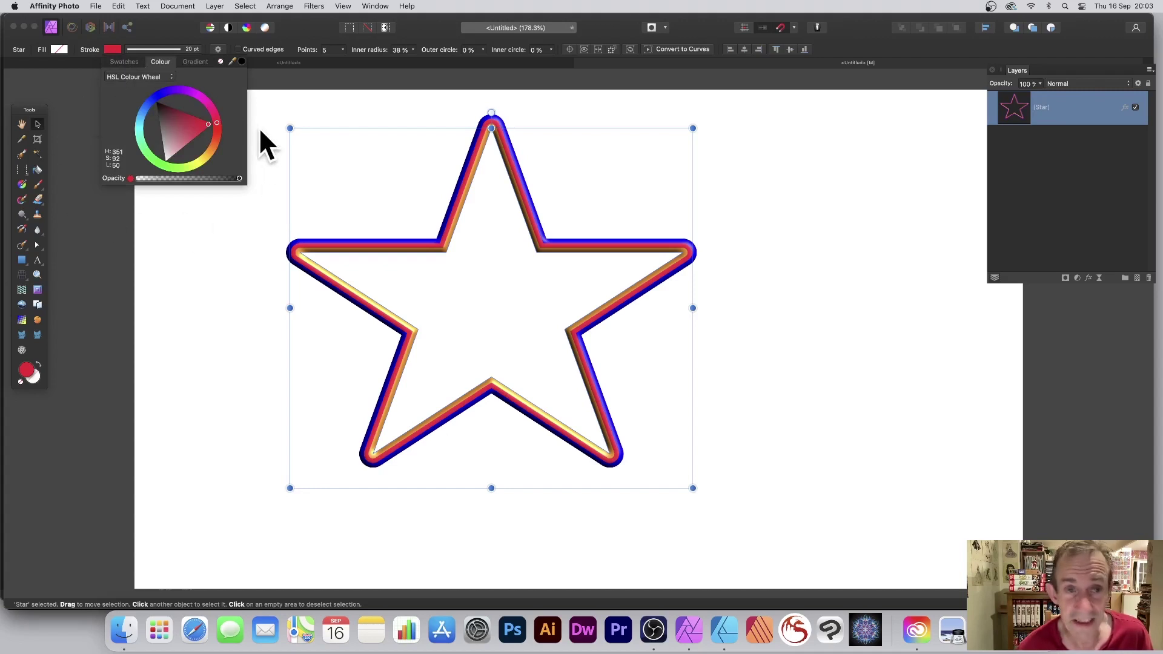
pyautogui.click(435, 27)
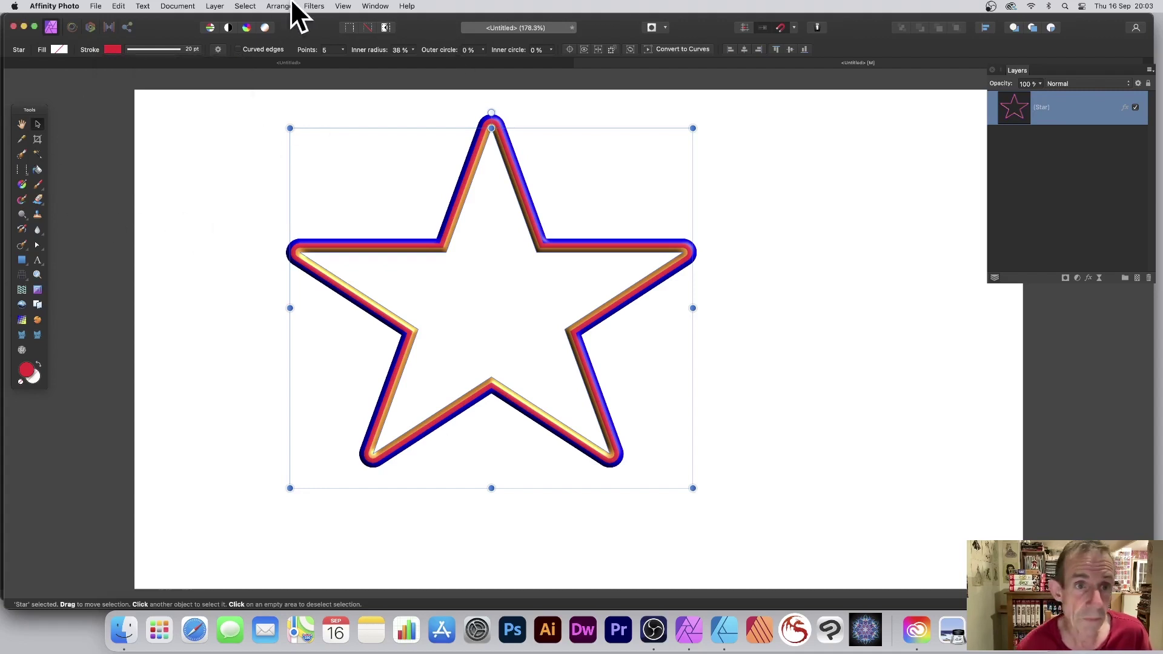
# Attach a live Gaussian Blur filter layer to the star via Layer > New Live Filter Layer > Blur.
pyautogui.click(314, 6)
pyautogui.moveTo(310, 24)
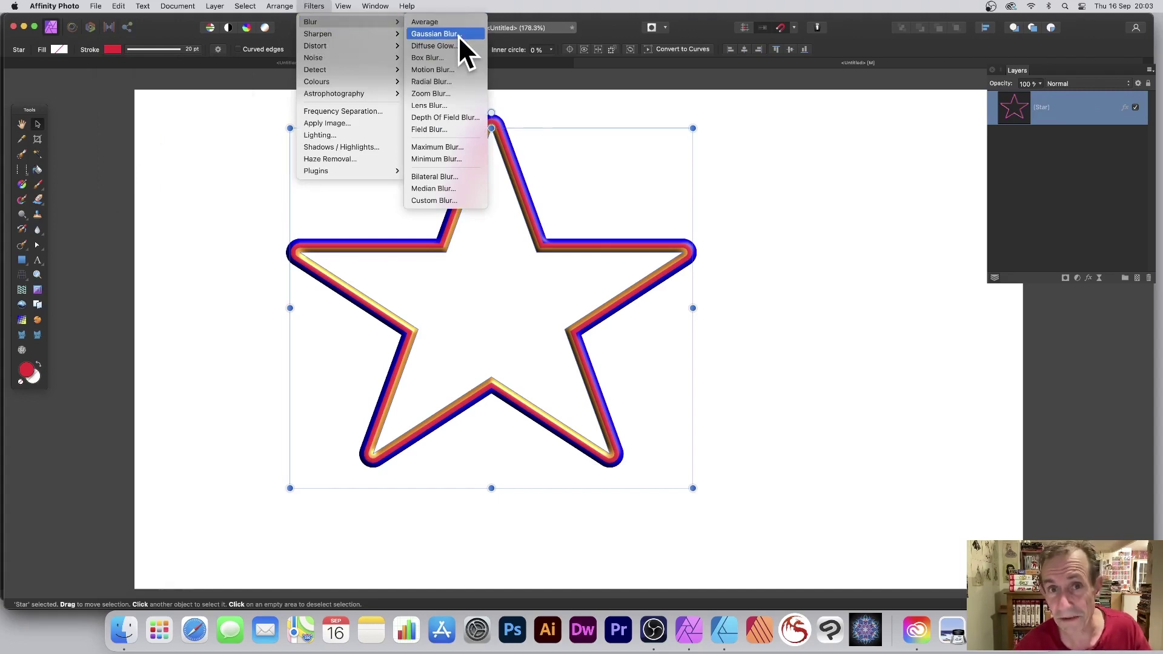
pyautogui.moveTo(215, 8)
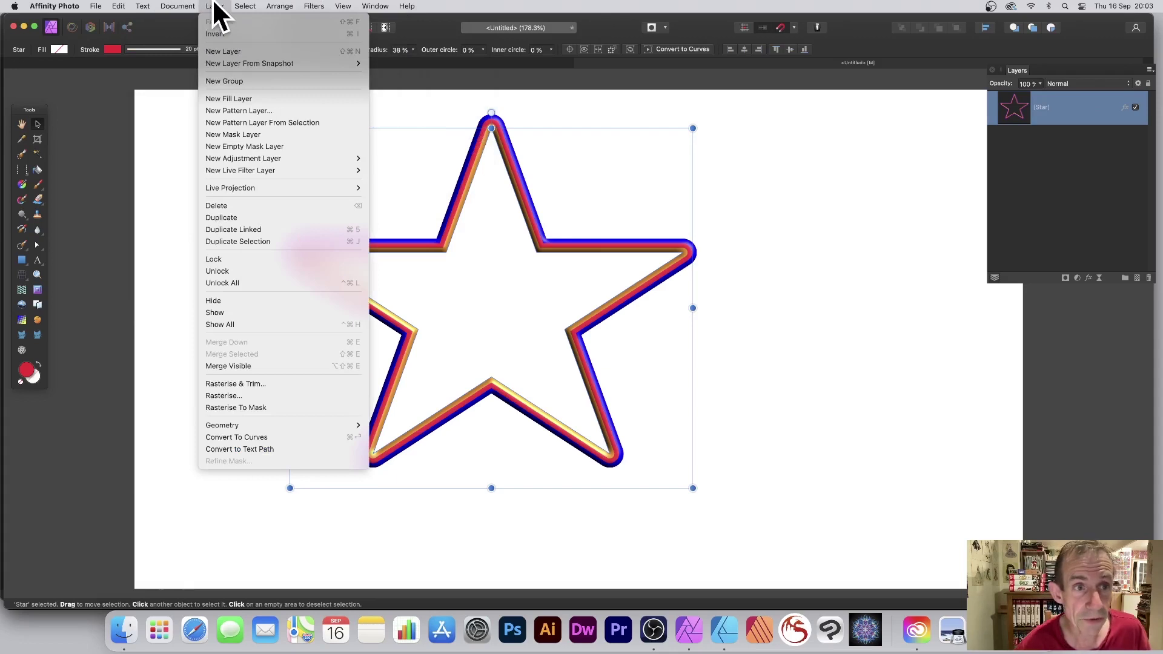
pyautogui.moveTo(236, 170)
pyautogui.moveTo(420, 170)
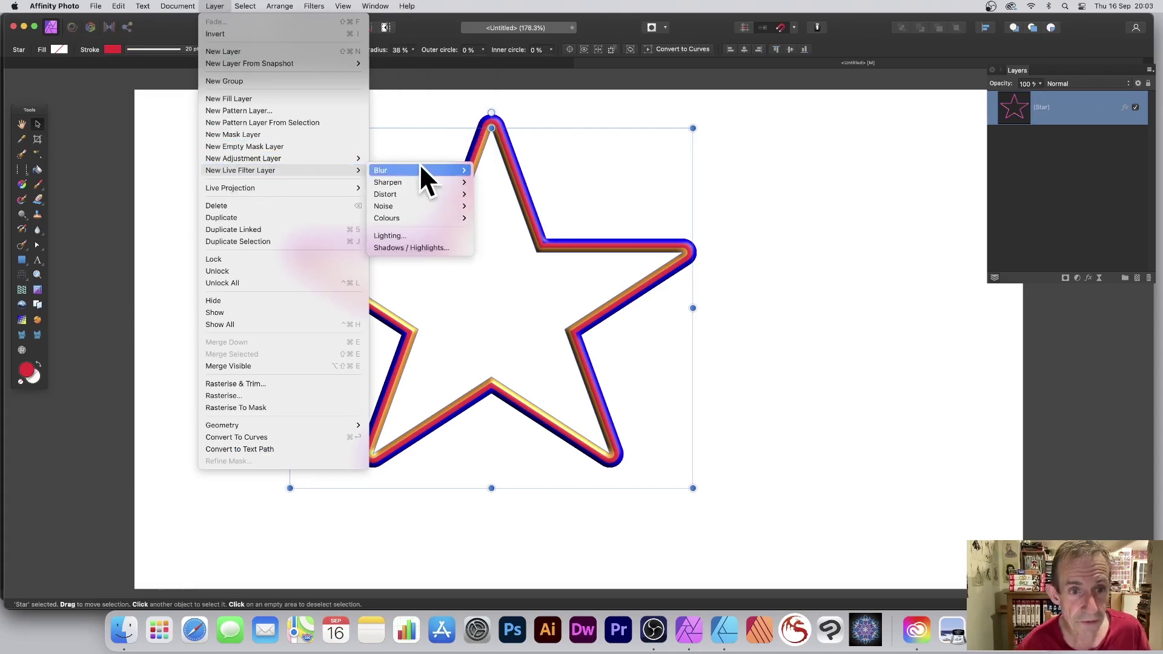
pyautogui.click(520, 170)
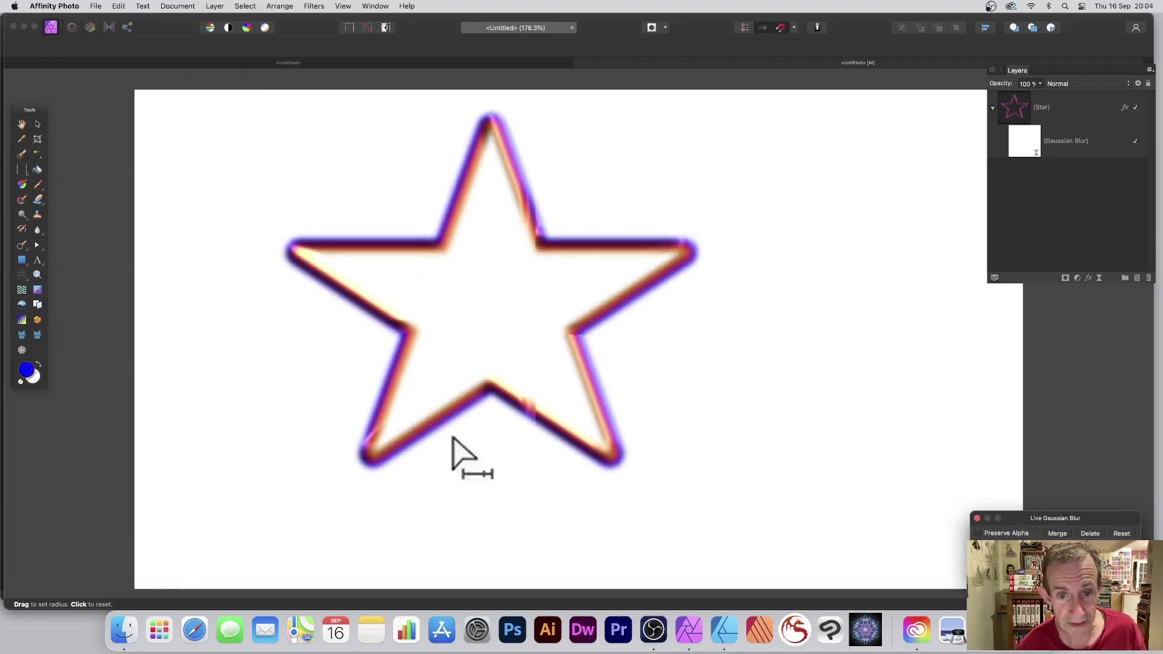
pyautogui.click(977, 518)
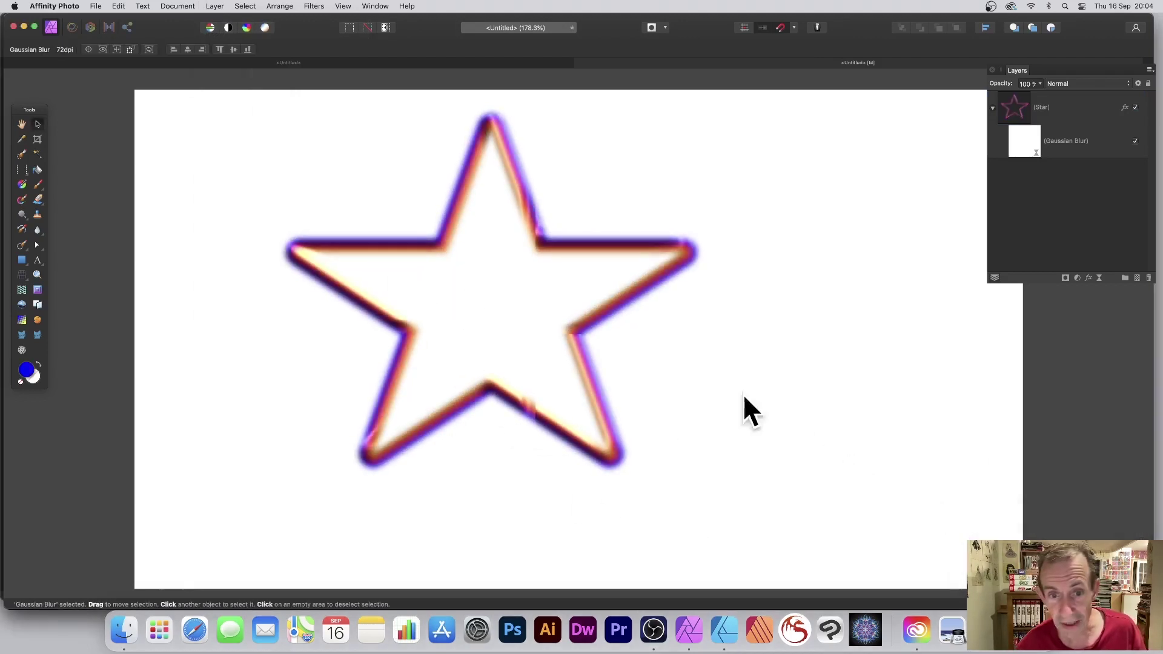
pyautogui.click(100, 4)
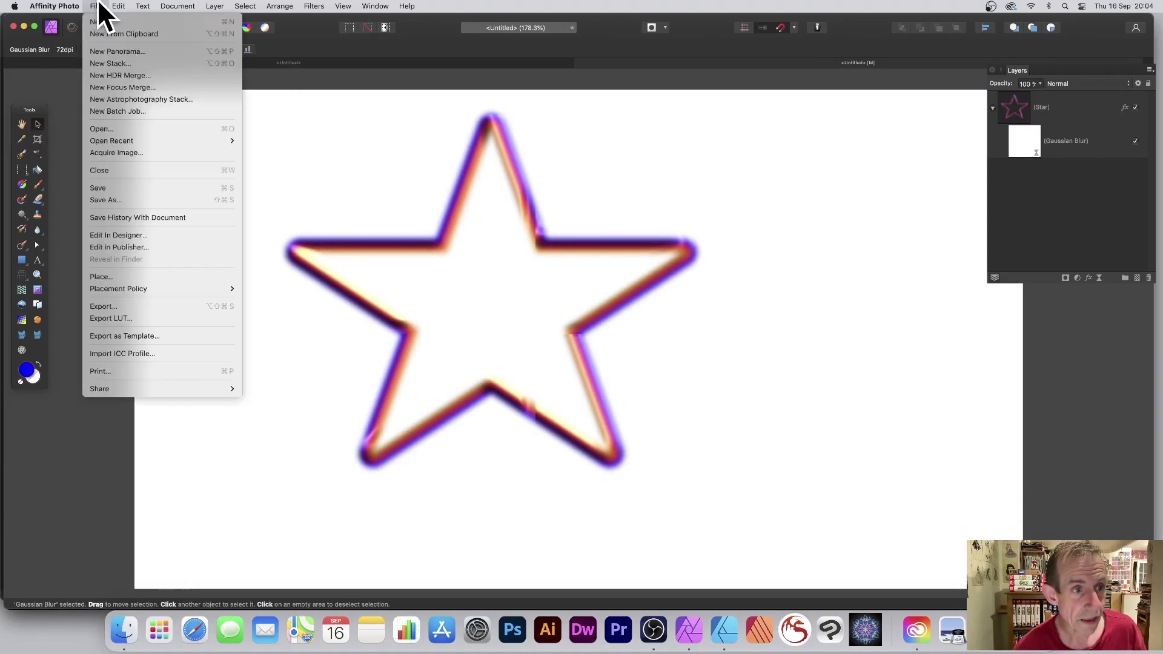
# Send the document back to Affinity Designer and drag the blurred star slightly left.
pyautogui.click(137, 237)
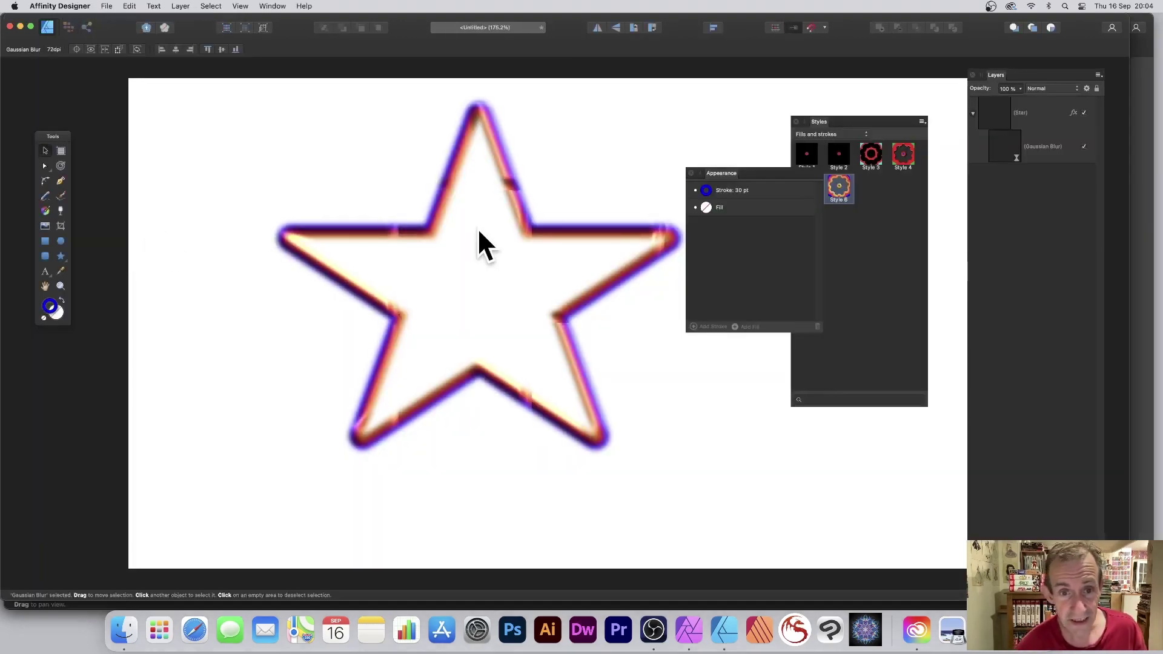
pyautogui.click(664, 233)
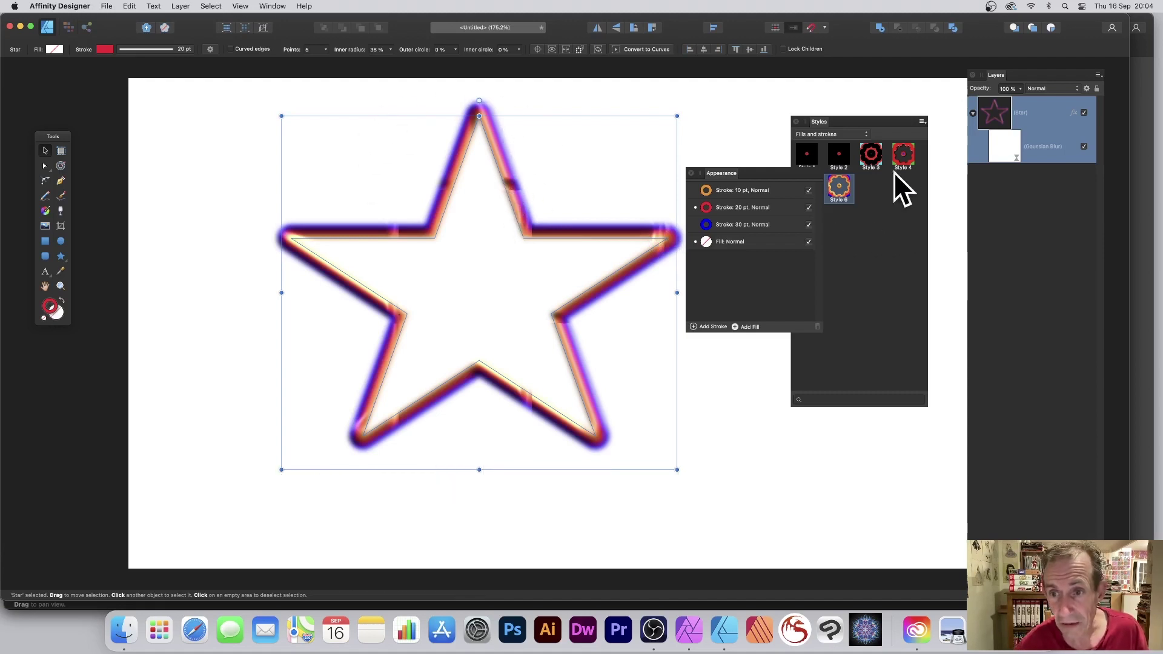
pyautogui.moveTo(594, 231); pyautogui.dragTo(545, 230)
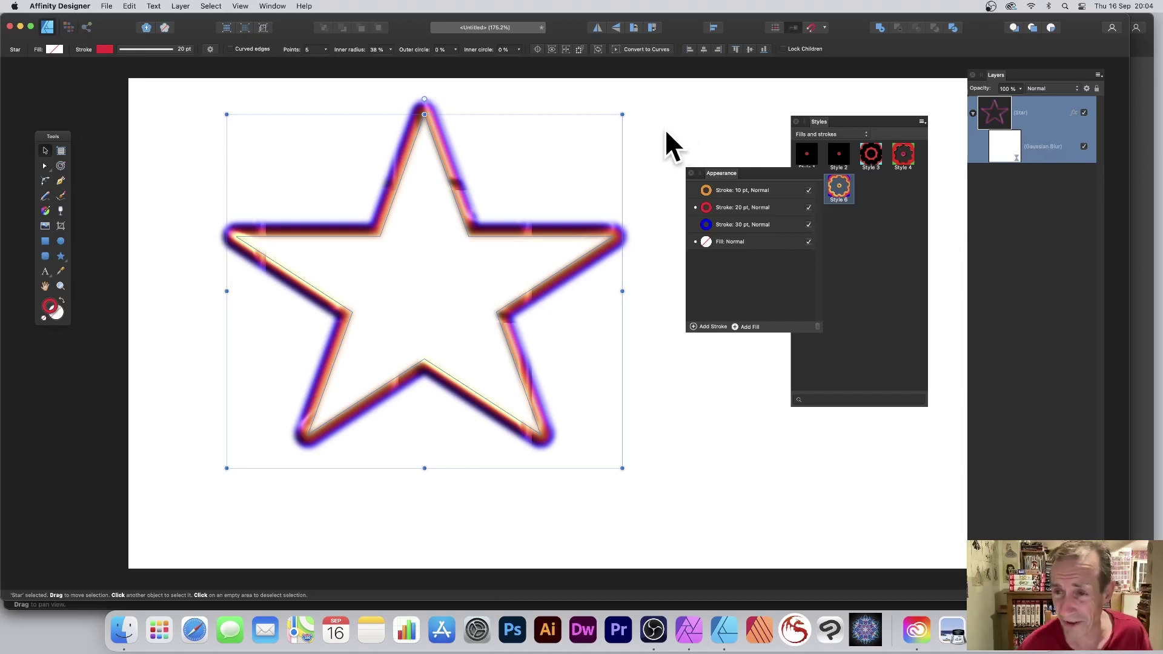
# Save the blurred star's look as a new style and nudge the star slightly upward.
pyautogui.click(922, 122)
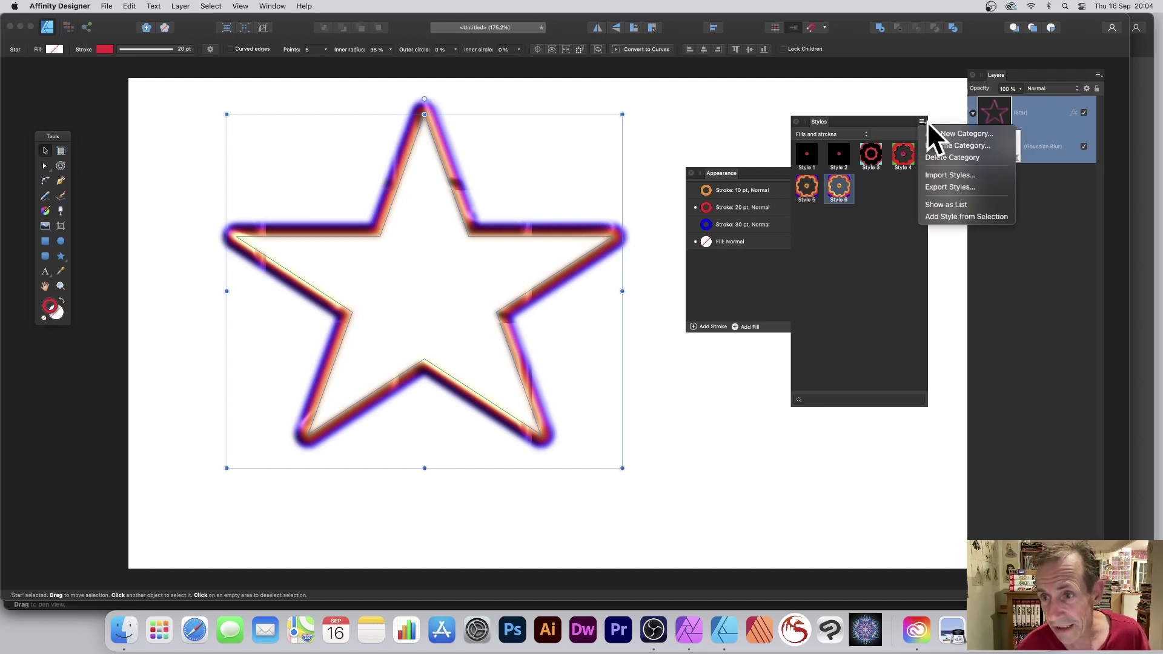
pyautogui.click(962, 217)
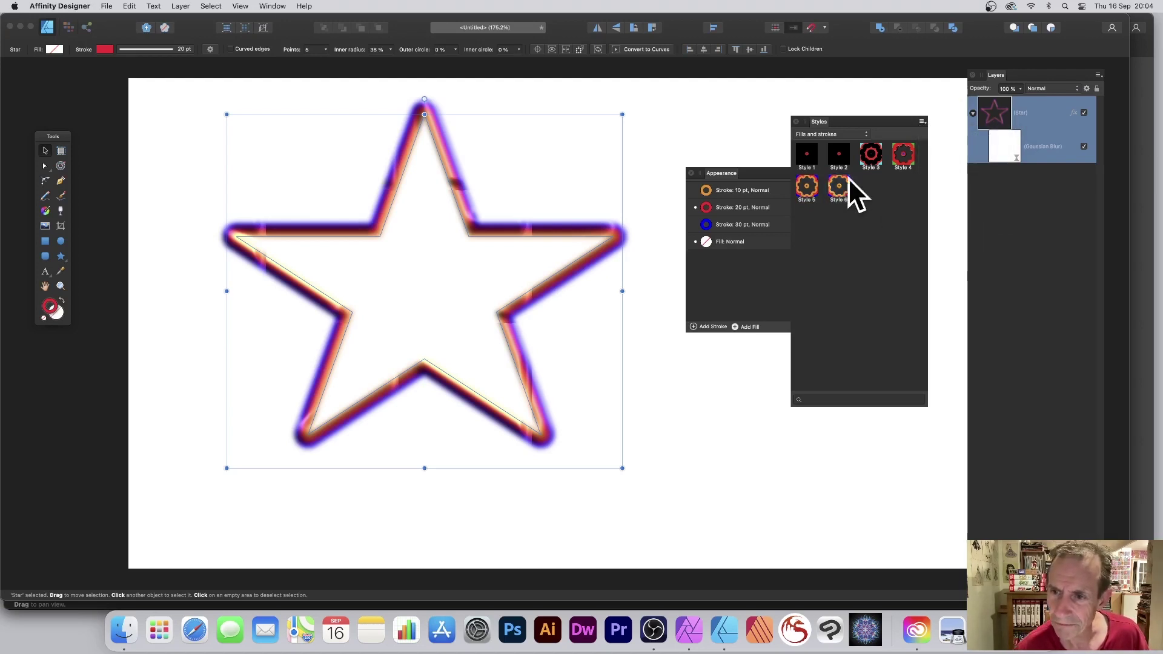
pyautogui.moveTo(519, 228)
pyautogui.mouseDown()
pyautogui.moveTo(511, 260)
pyautogui.moveTo(516, 218)
pyautogui.mouseUp()
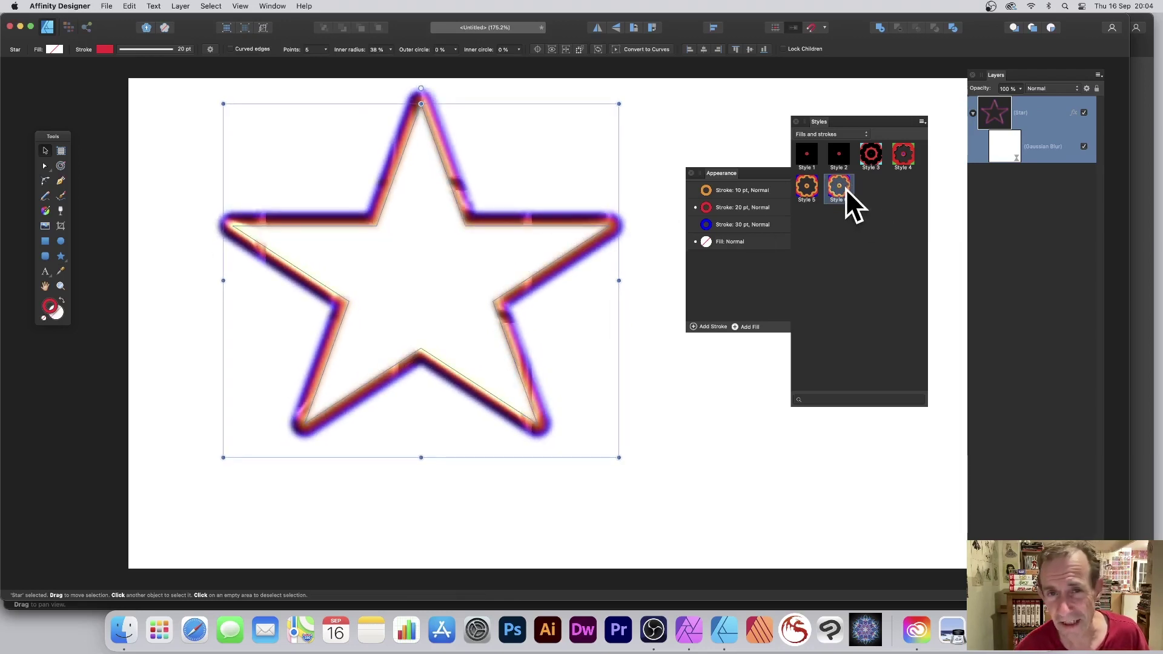